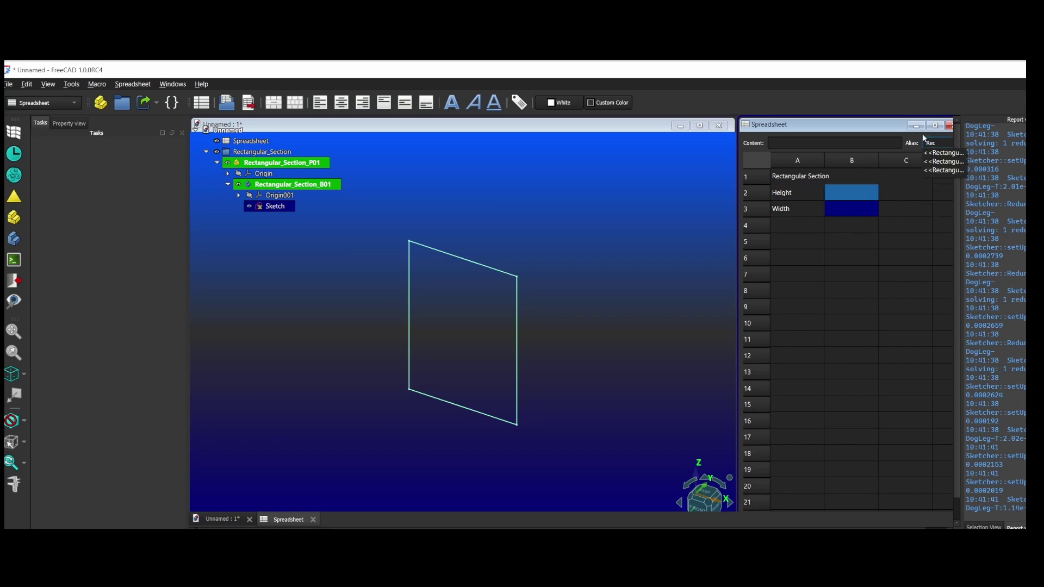
Enter 200 as the Height in cell B2 and 100 as the Width in cell B3.
click(853, 194)
text(200)
text(100)
key(Return)
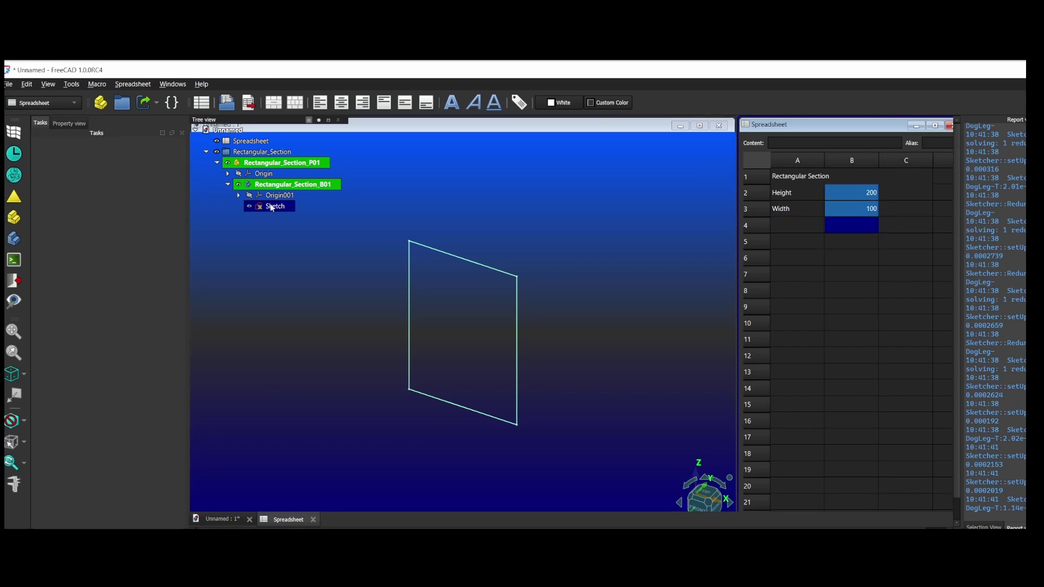
Open the rectangle's sketch and constrain the top edge's horizontal length with an expression linked to the spreadsheet's Rec_Width.
double_click(274, 206)
click(444, 109)
click(489, 243)
click(491, 194)
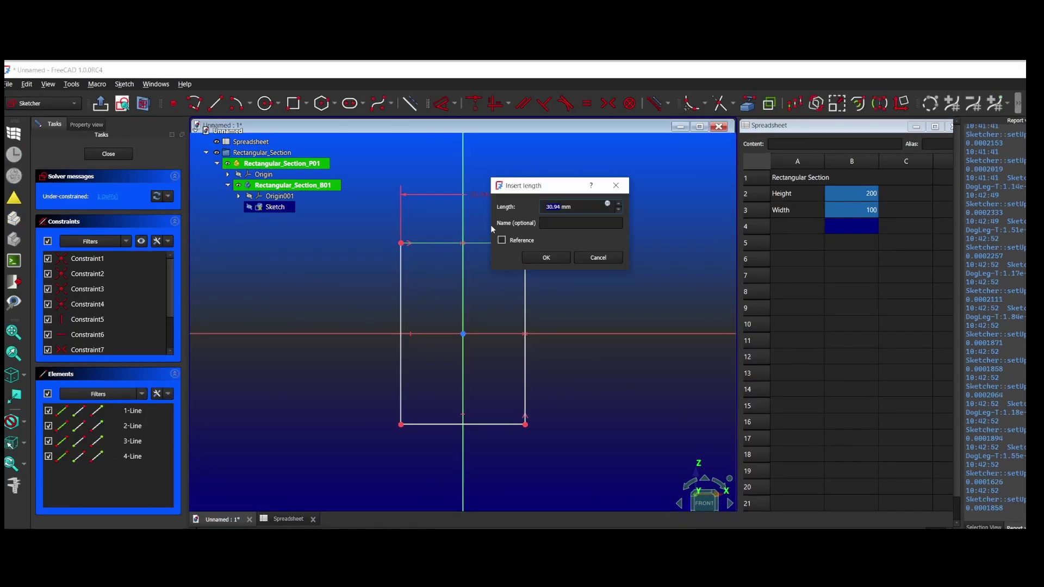
click(608, 204)
text(Spreadsheet.Re)
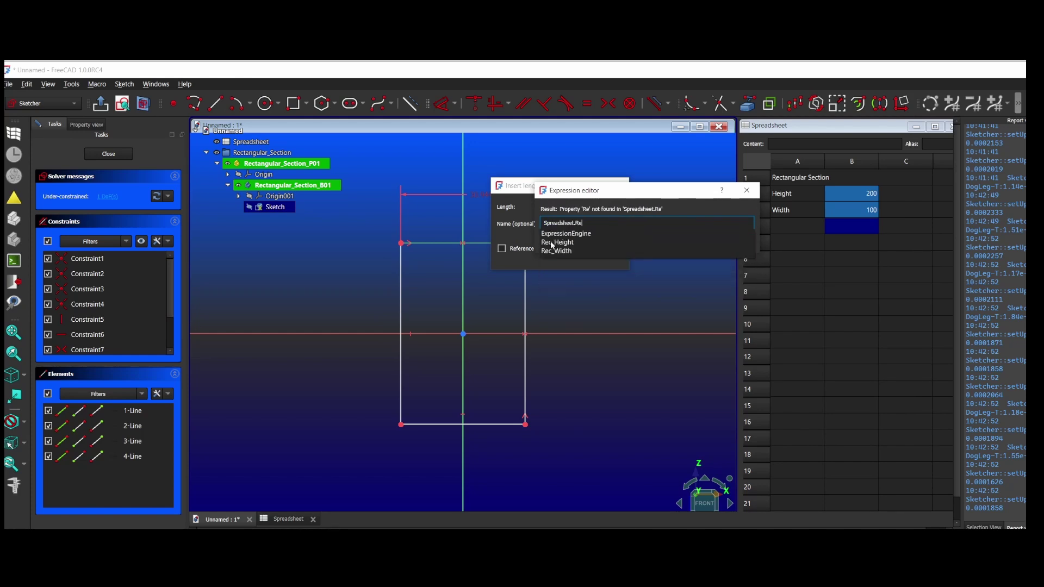
click(552, 252)
click(612, 237)
click(546, 257)
Constrain the rectangle's vertical length with an expression linked to the spreadsheet's Rec_Height, and leave the sketch.
click(663, 285)
click(687, 277)
click(805, 286)
text(Spreadsheet.Re)
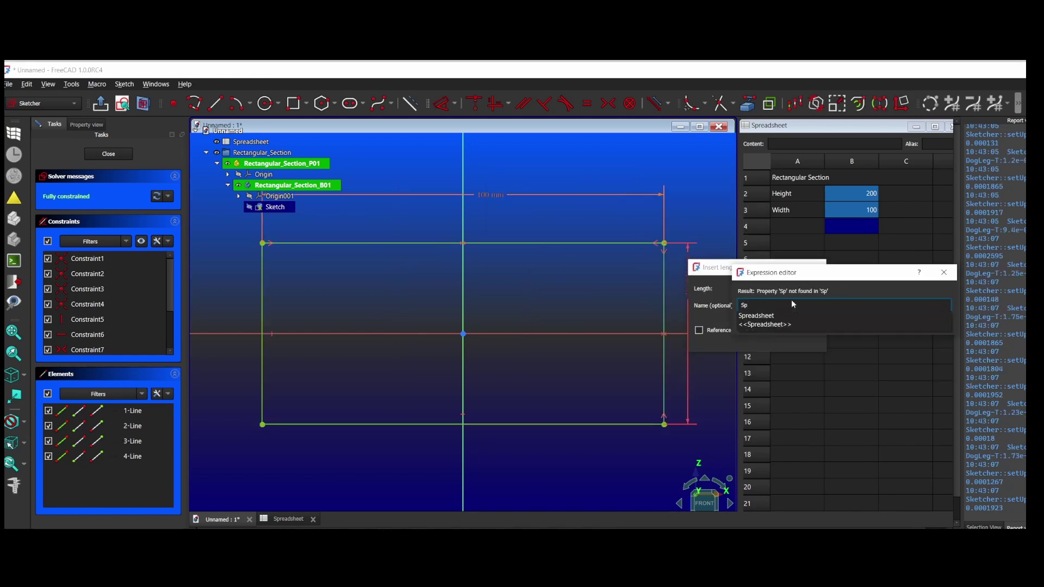
click(754, 325)
key(Return)
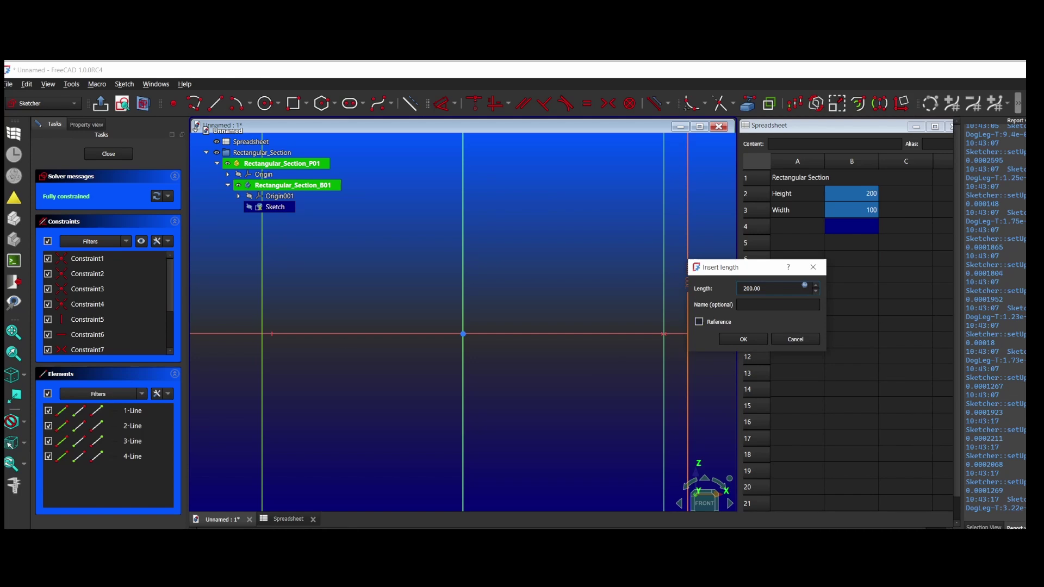
click(741, 338)
click(100, 155)
right_click(532, 313)
click(543, 81)
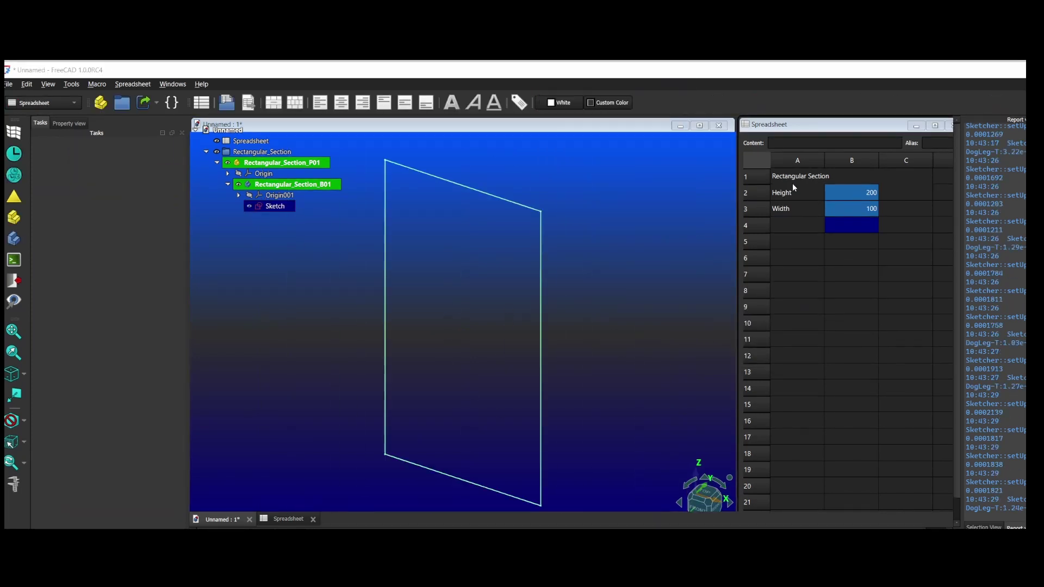
Centre and underline the Rectangular Section heading in the spreadsheet's first row.
click(792, 180)
click(342, 103)
click(496, 100)
Enter the unit mm in C2 and C3 beside the height and width values.
click(887, 193)
text(mm)
key(Return)
text(mm)
key(Return)
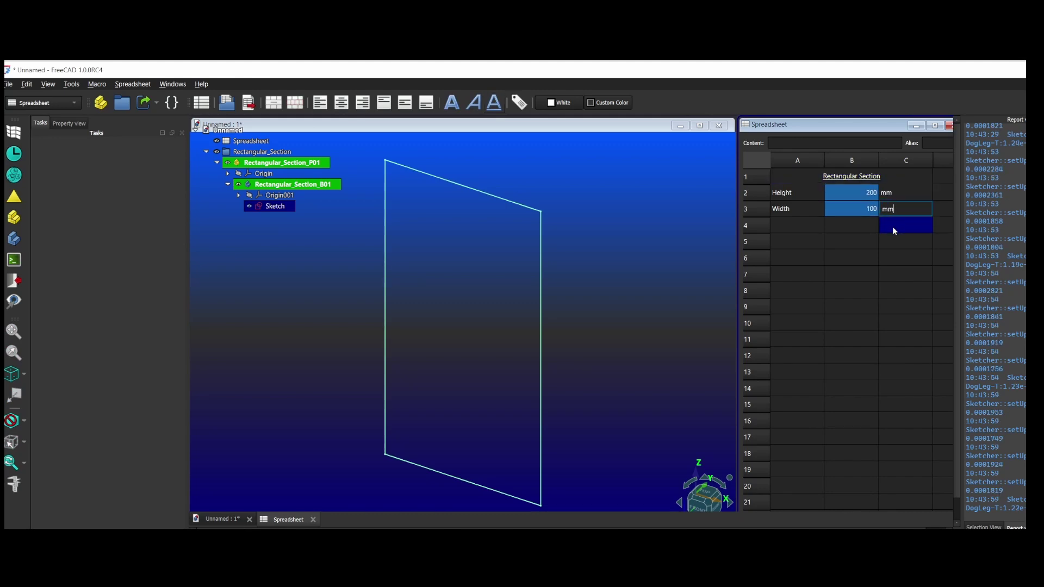
Merge cells A4 to C5 for the Centroidal Moment of Inertia heading and label cell A6 Ic=BH^3/12.
drag(799, 243, 902, 227)
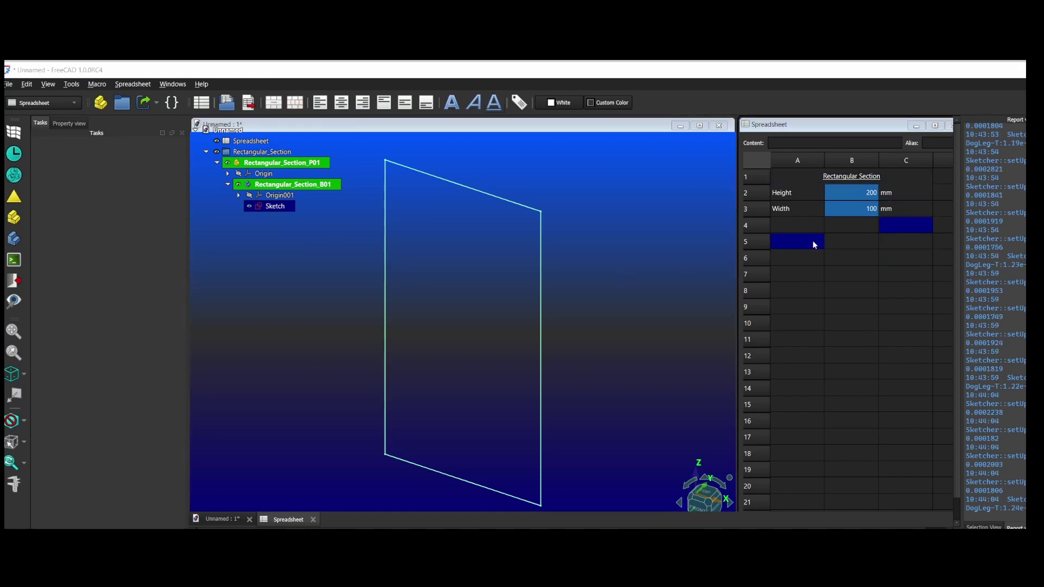
click(272, 102)
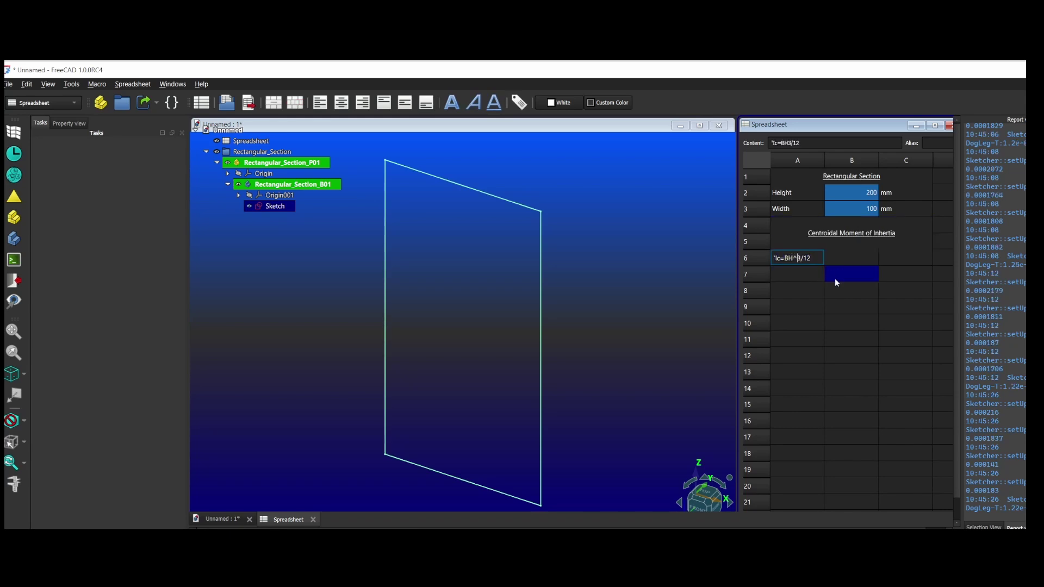
click(842, 270)
click(804, 276)
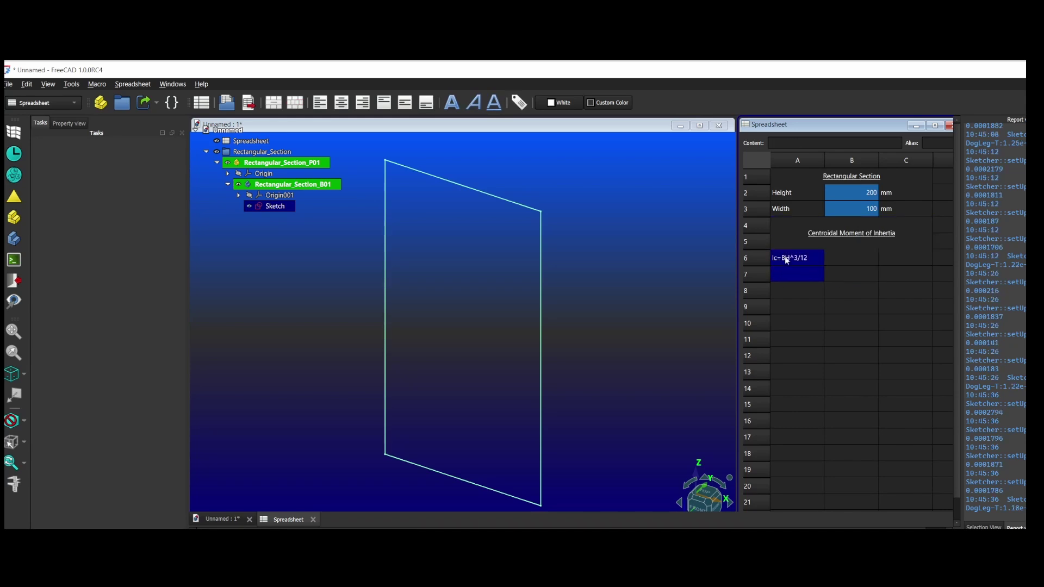
Enter the formula =Rec_Width*Rec_Height^3/12 in cell B6 beside the Ic label.
click(834, 256)
text(=)
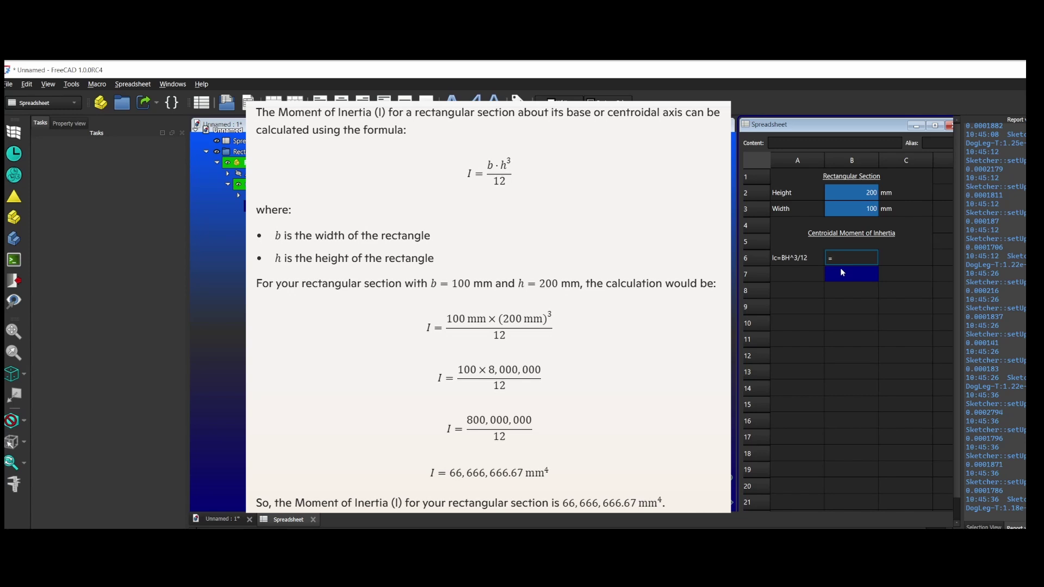
text(Re)
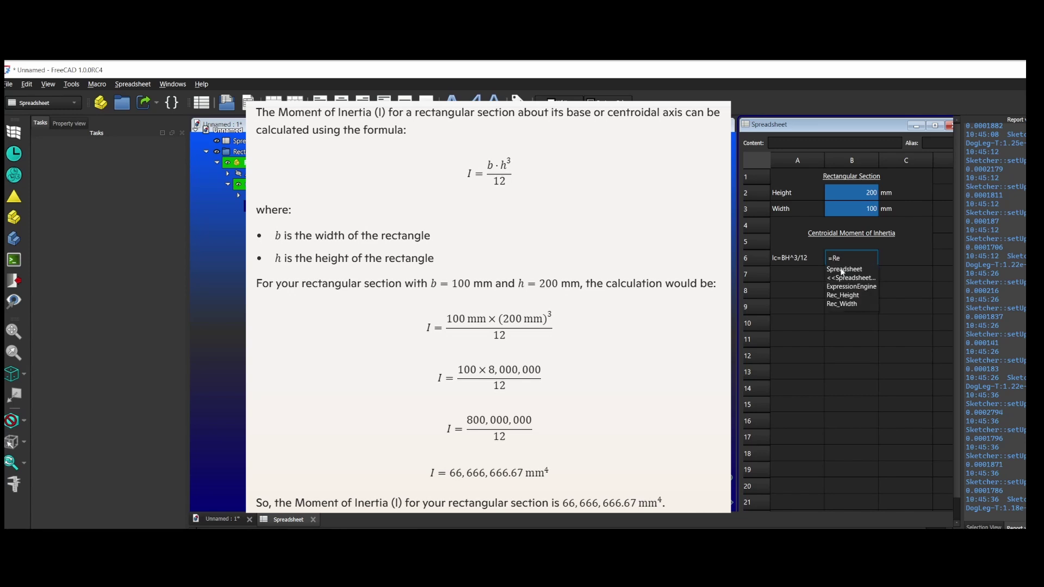
click(860, 304)
text(*)
text(Rec)
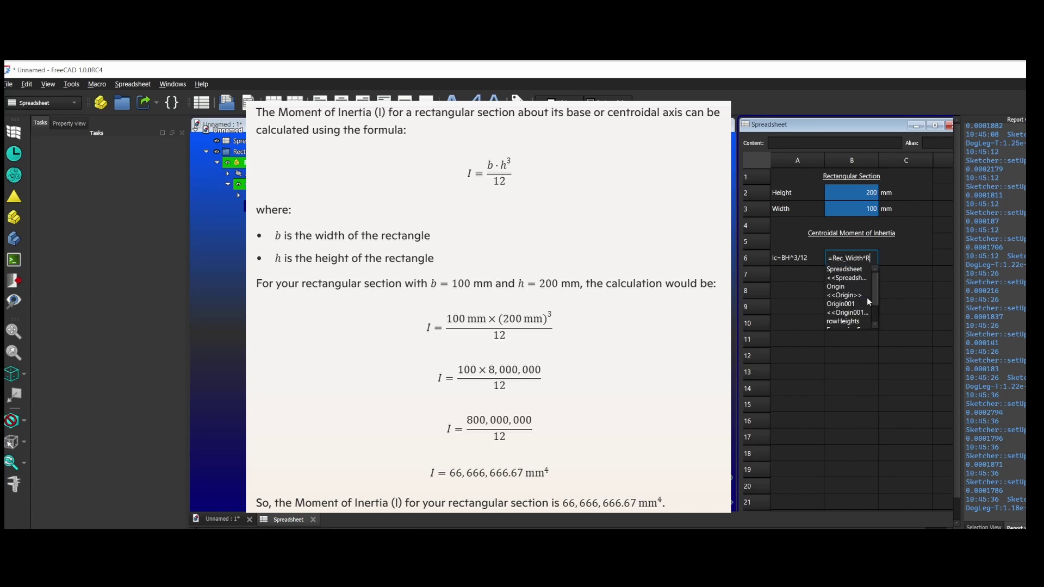
click(840, 271)
text(^3))
key(BackSpace)
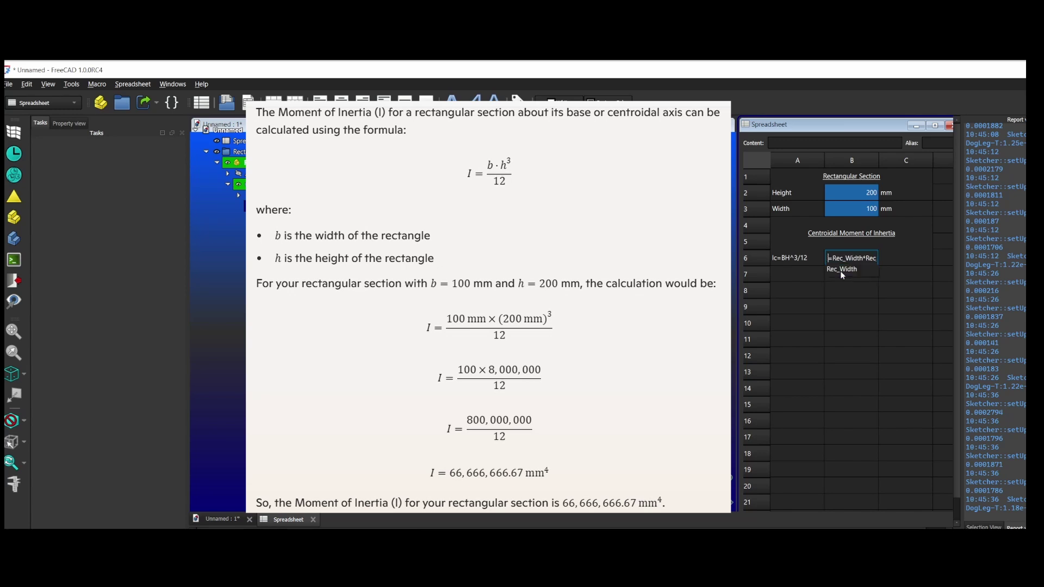
key(Return)
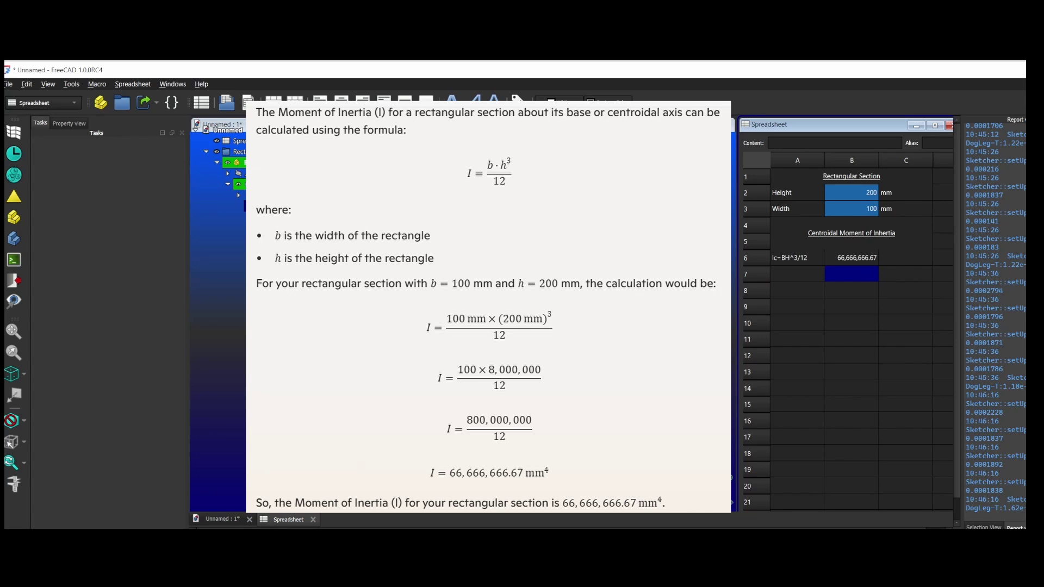
Merge cells A7 to C7 and add a centred, underlined Moment of Inertia heading.
drag(811, 275, 894, 272)
click(267, 144)
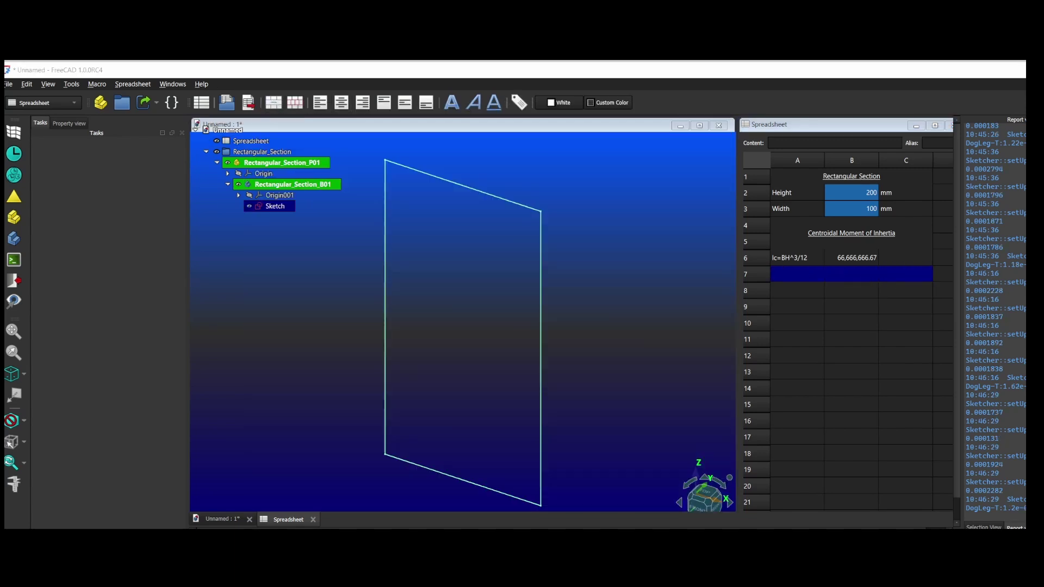
click(794, 275)
text(Moment of Inertia)
click(341, 103)
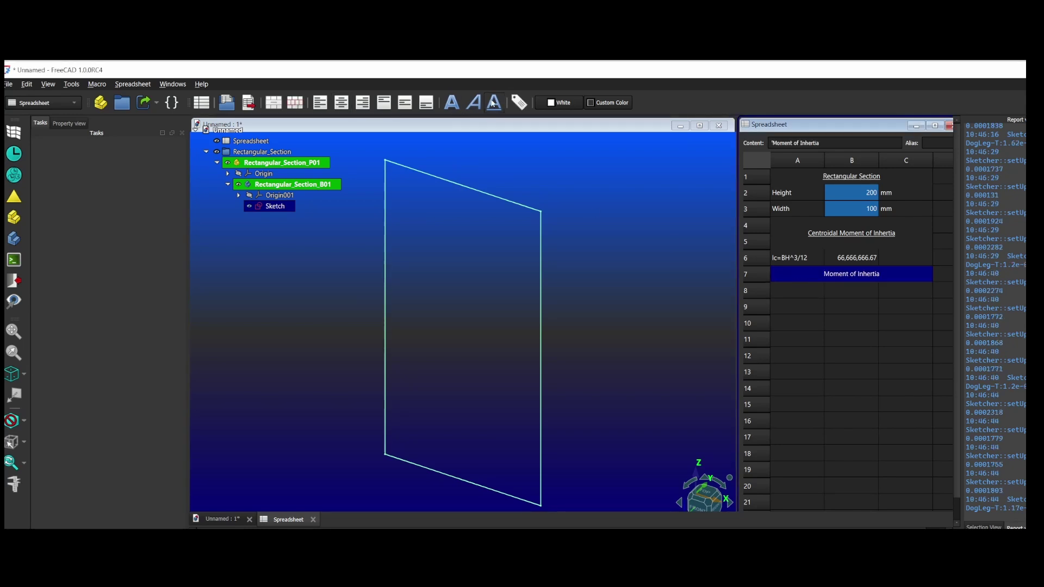
click(779, 292)
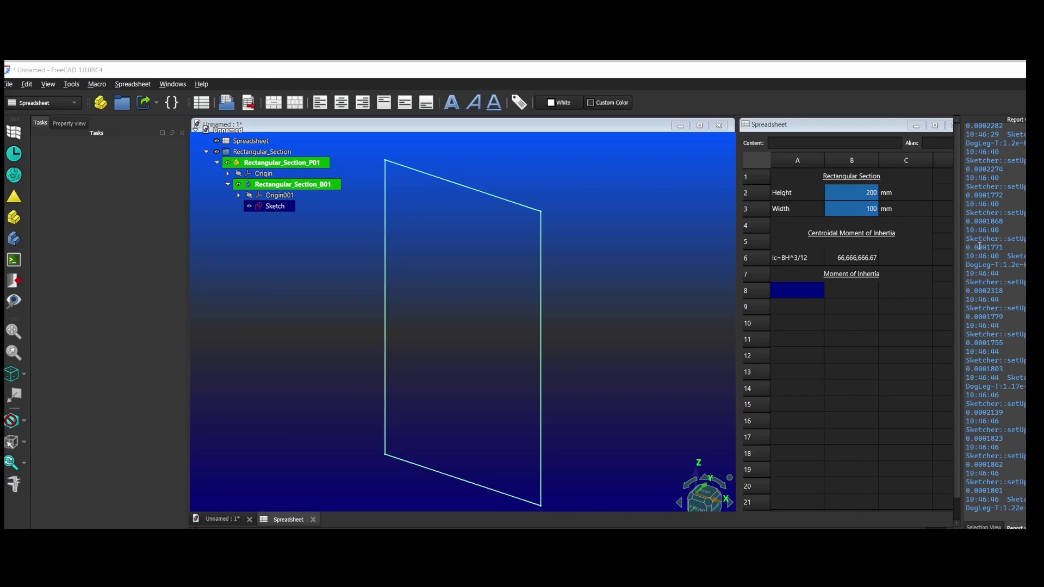
Label cell A8 I =Ic+Ad^2 and enter Not Req'd beside it in B8.
click(803, 292)
text(I =Ic+Ad2)
click(825, 279)
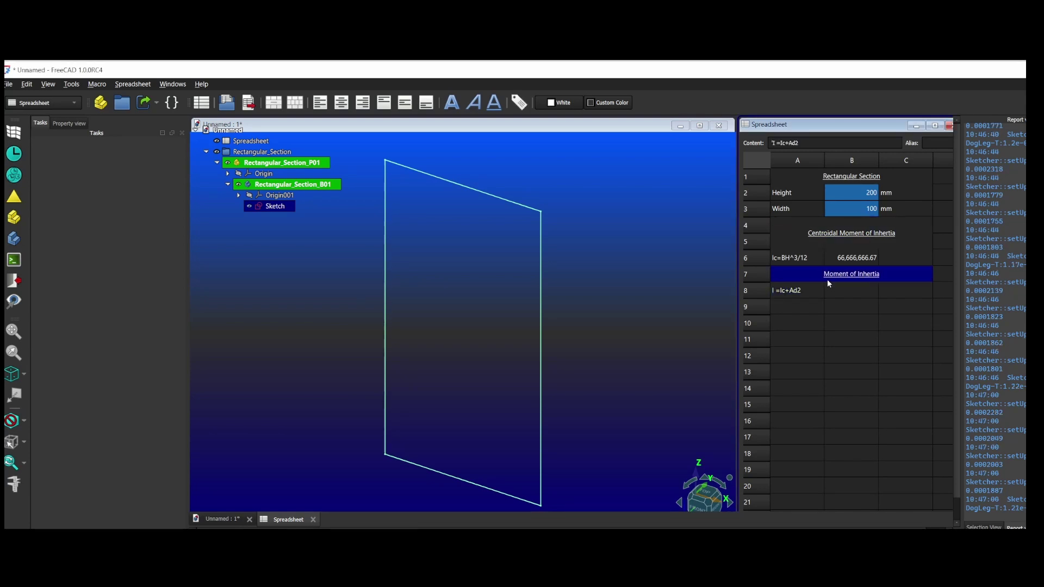
click(889, 289)
click(850, 292)
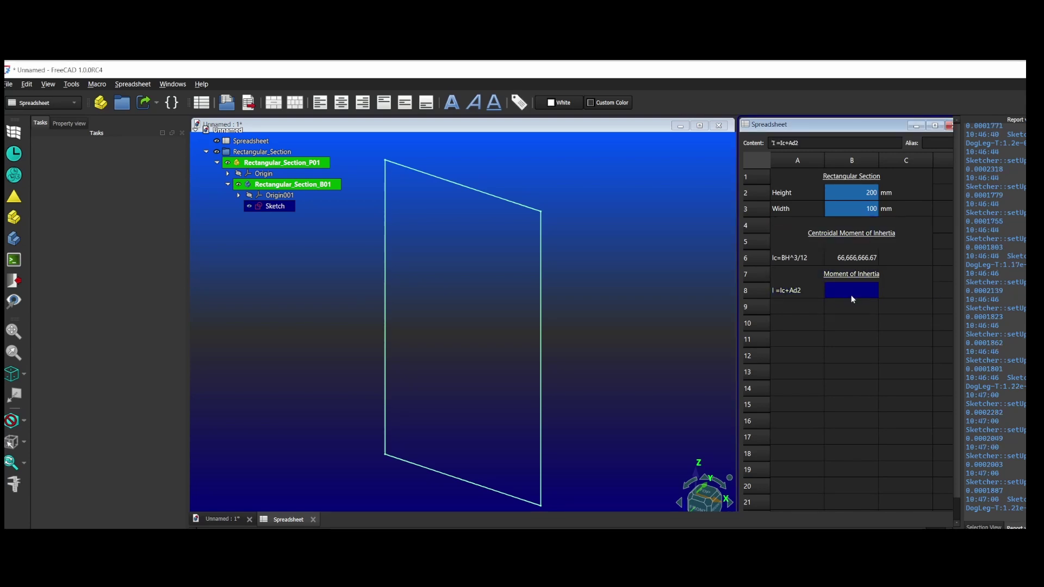
double_click(799, 291)
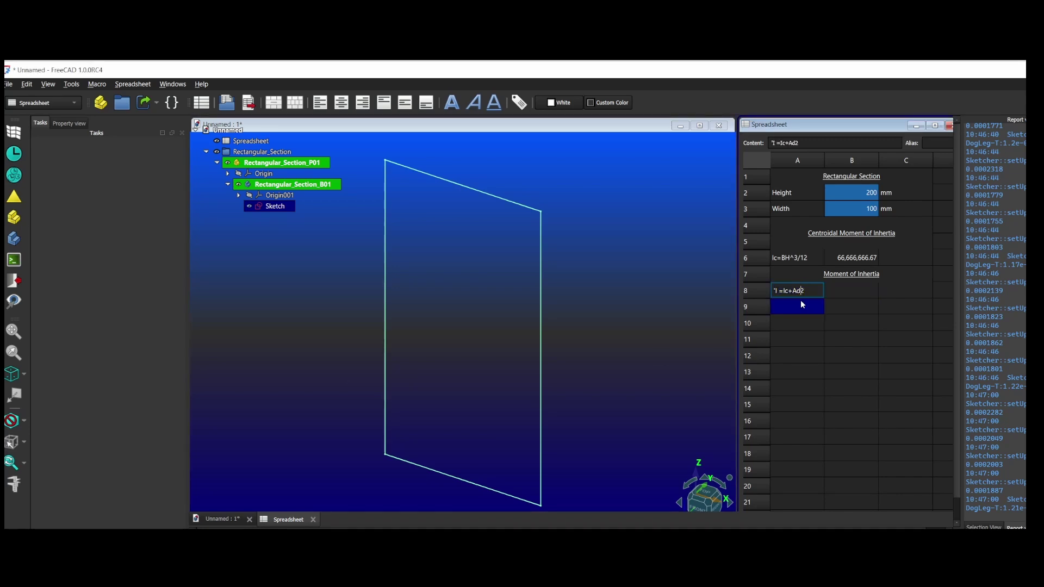
text(^)
click(796, 340)
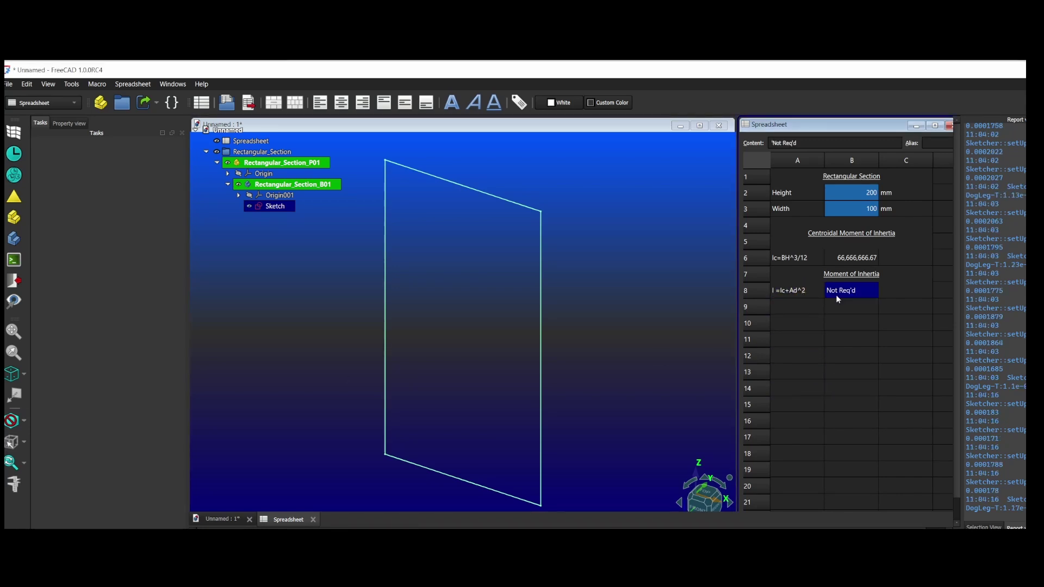
Set the background colour of the centroidal moment of inertia result in B6 to dark green.
click(861, 260)
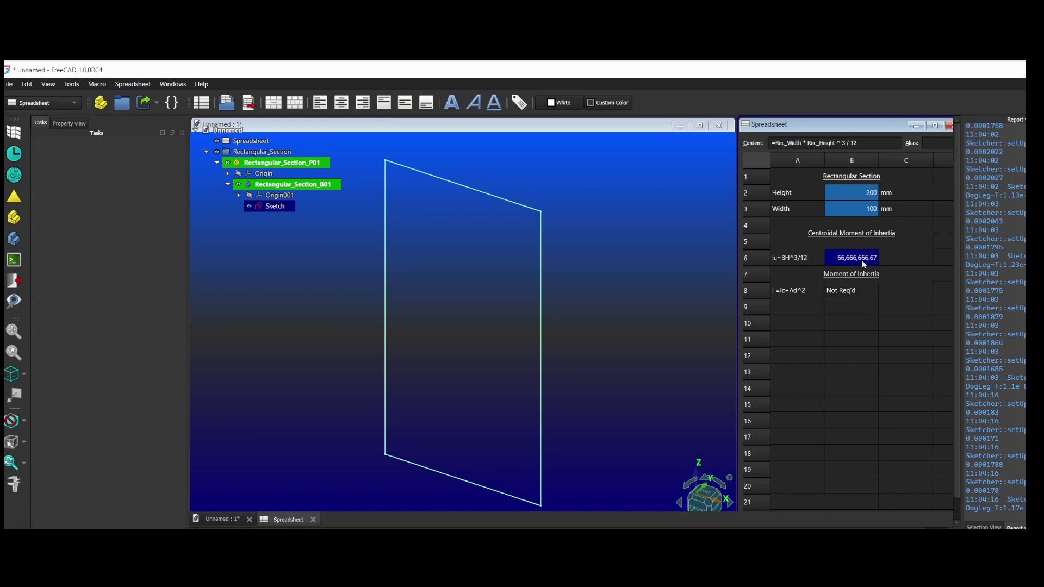
right_click(864, 265)
click(872, 269)
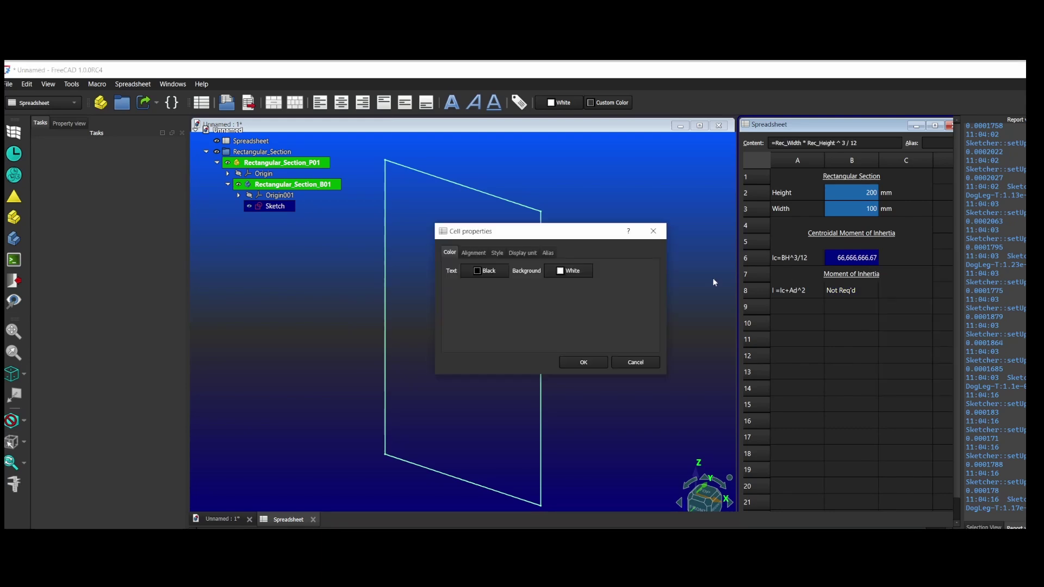
click(561, 275)
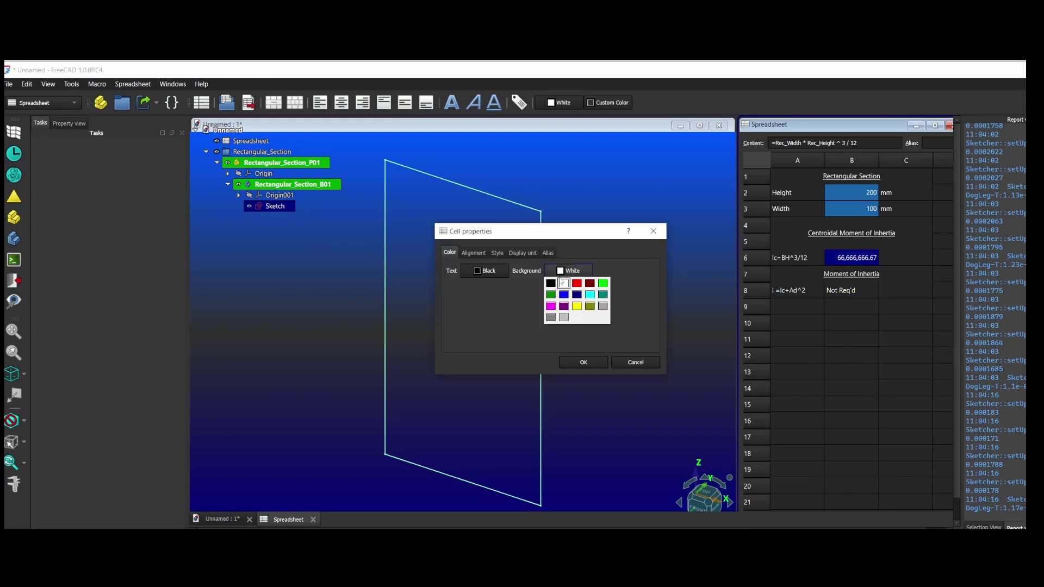
click(551, 295)
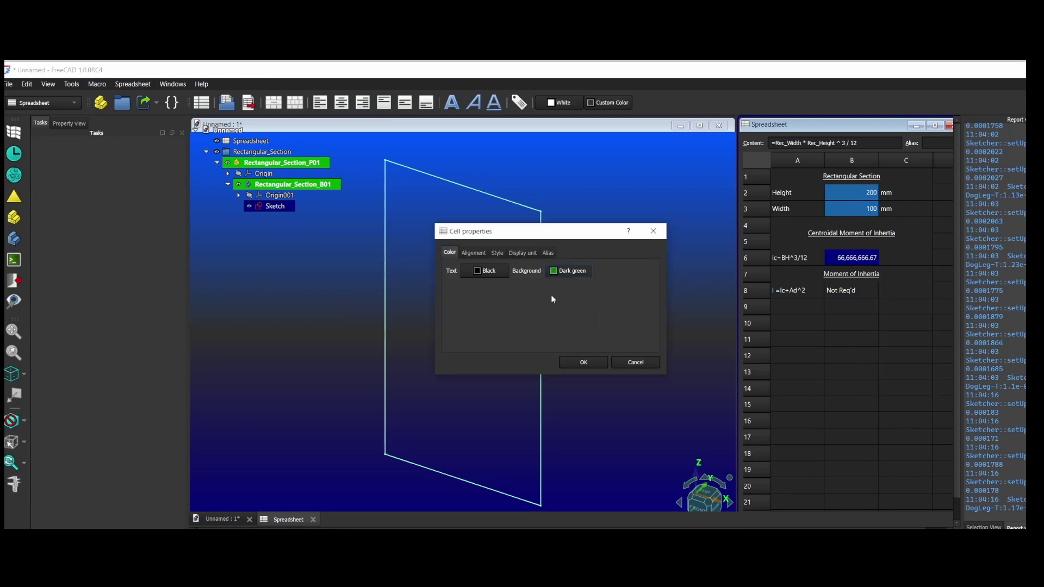
click(581, 360)
Enter the unit mm^4 in cell C6 beside the centroidal moment of inertia result.
click(831, 357)
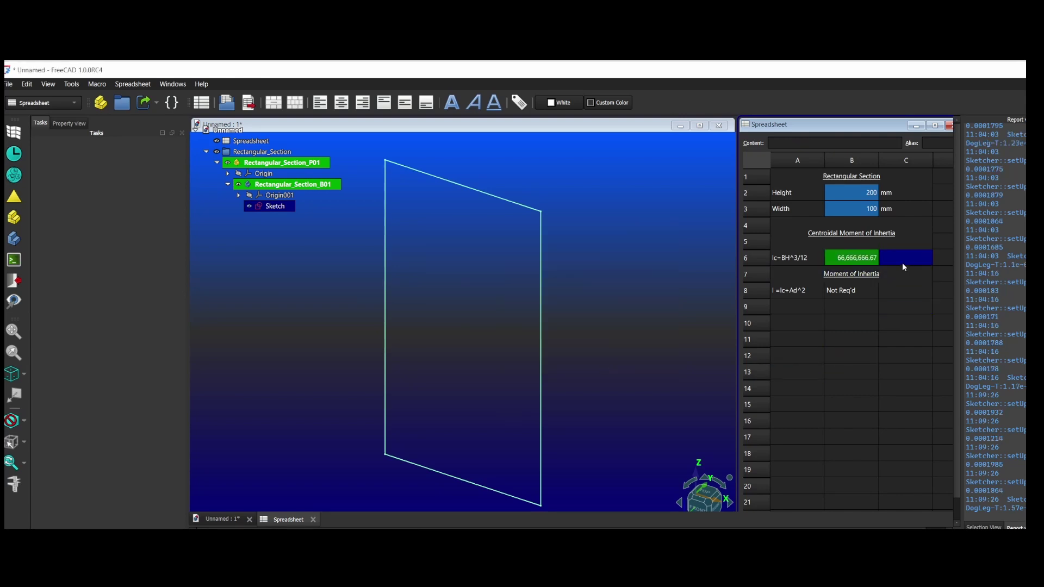
text(mm^4)
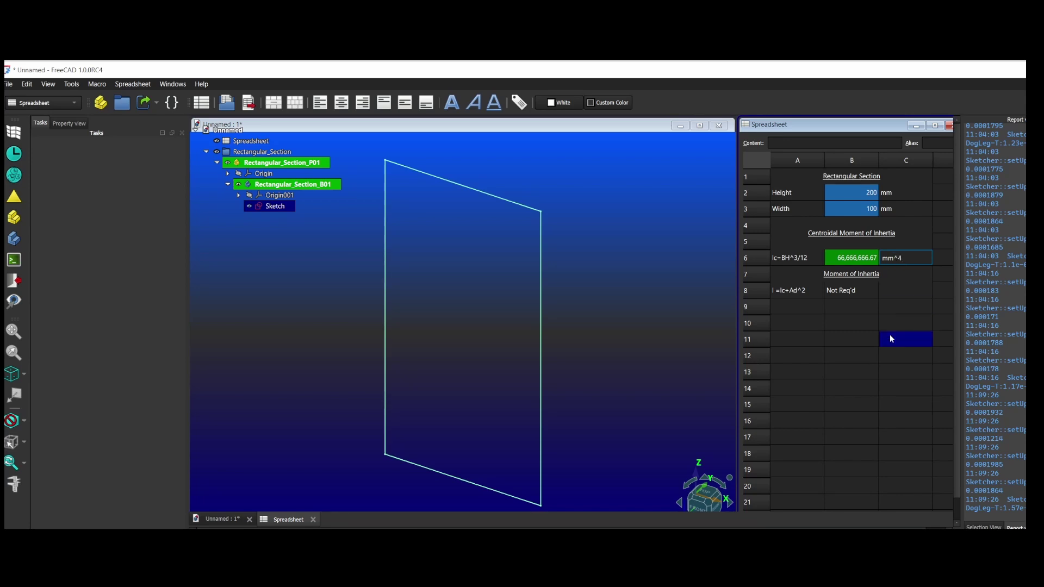
key(Return)
Set the background colour of the Width value cell B3 to blue.
click(848, 212)
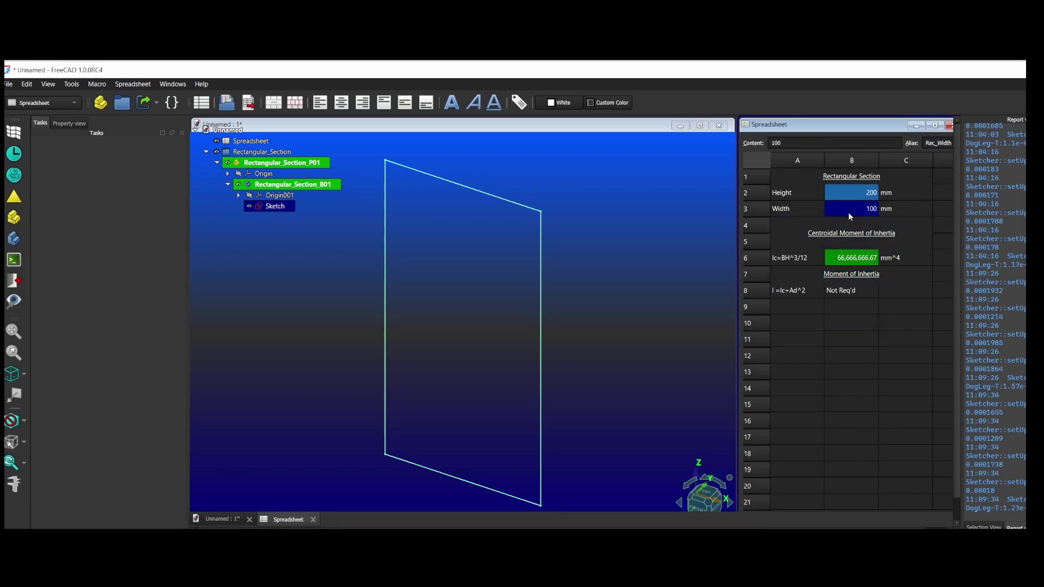
right_click(851, 215)
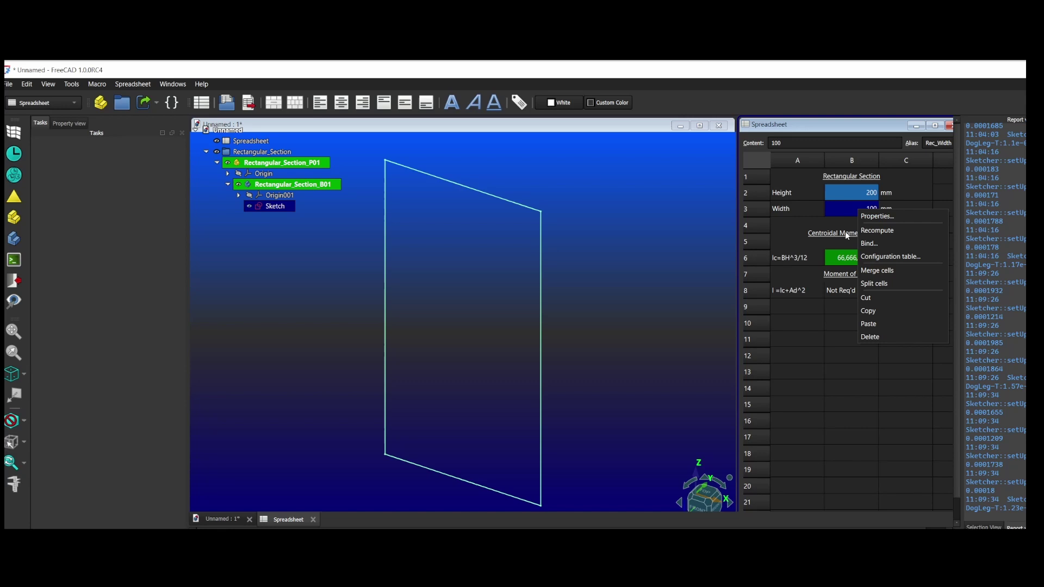
click(877, 216)
click(561, 272)
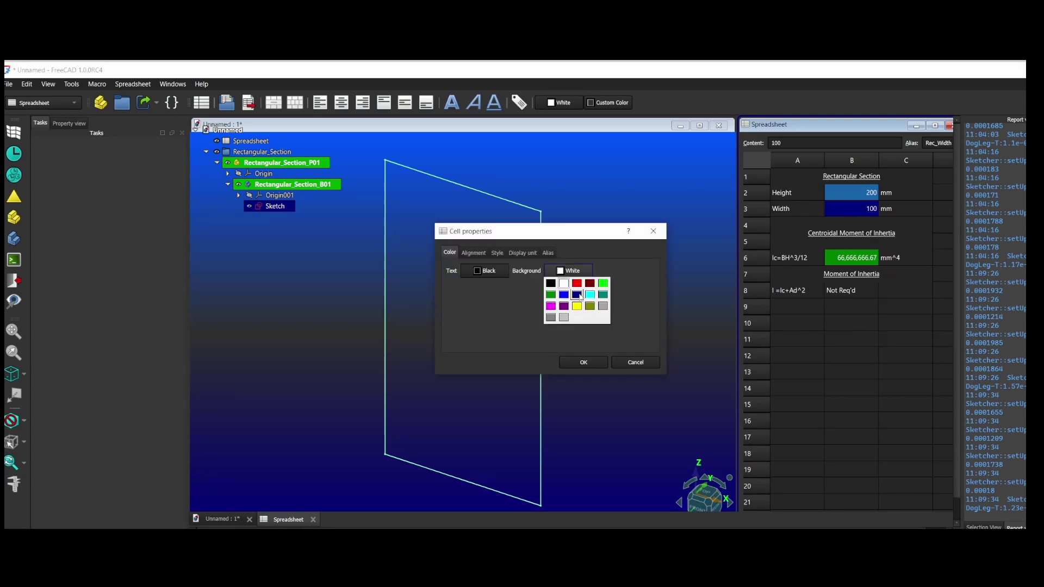
click(576, 295)
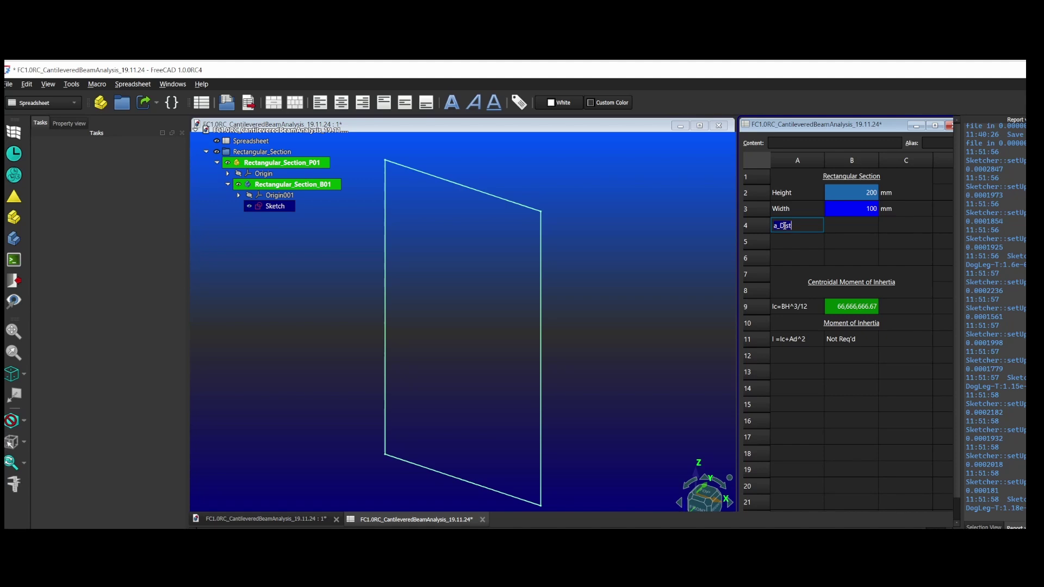
Copy the a_Dist label from A4 and assign it as the alias of cell B4.
key(ctrl+c)
key(Tab)
click(848, 243)
click(849, 228)
click(944, 143)
key(ctrl+v)
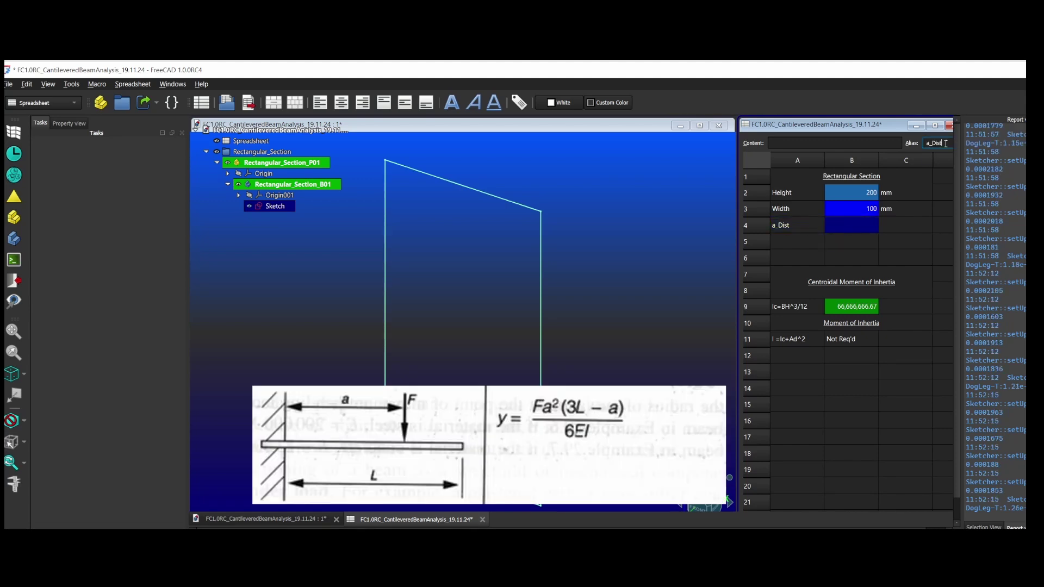
Label cell A5 L_Dist and assign the same name as the alias of cell B5.
click(806, 244)
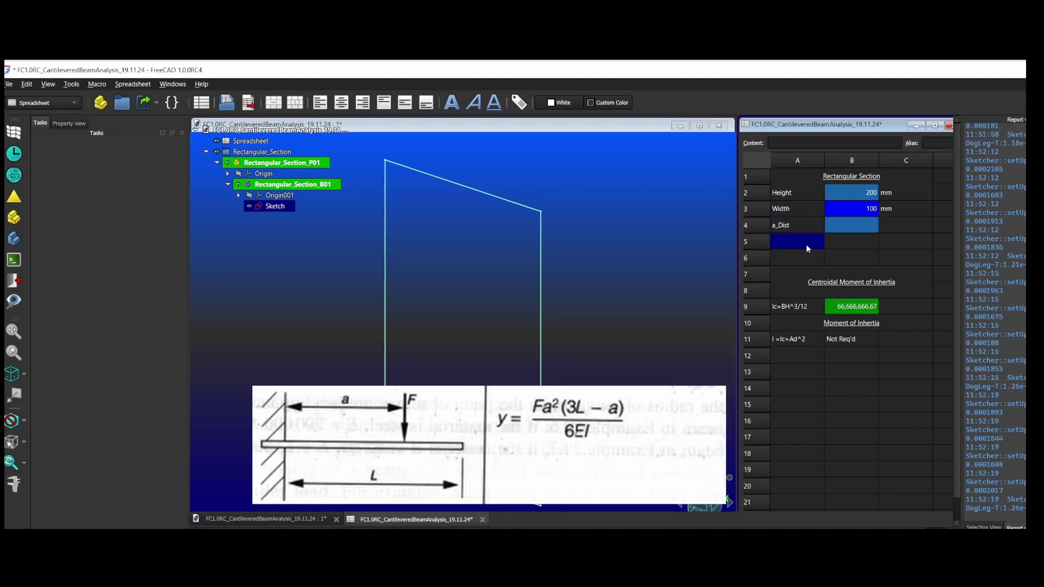
text(L_Dist)
double_click(806, 245)
click(840, 242)
click(929, 142)
key(ctrl+v)
Label cell A6 Force and assign Force as the alias of cell B6.
drag(799, 259, 797, 268)
click(791, 255)
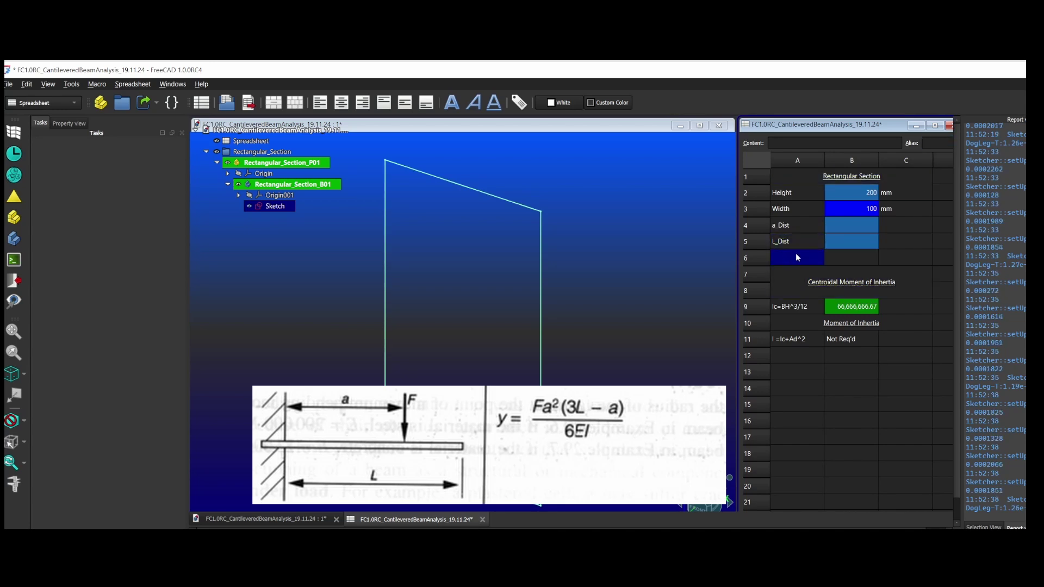
text(Force)
key(ctrl+a)
key(ctrl+c)
key(Tab)
click(948, 144)
key(ctrl+v)
click(847, 226)
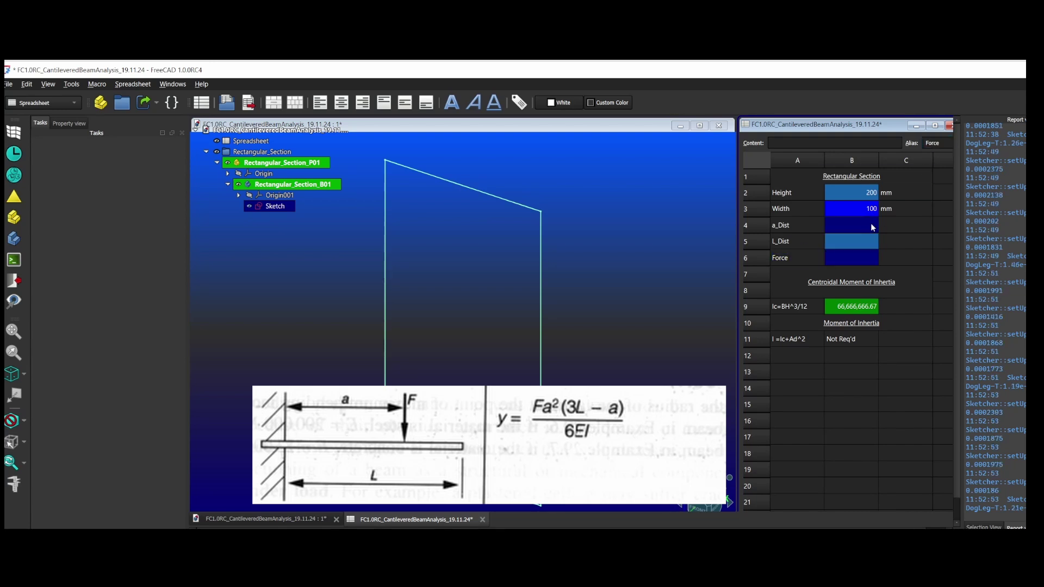
click(882, 225)
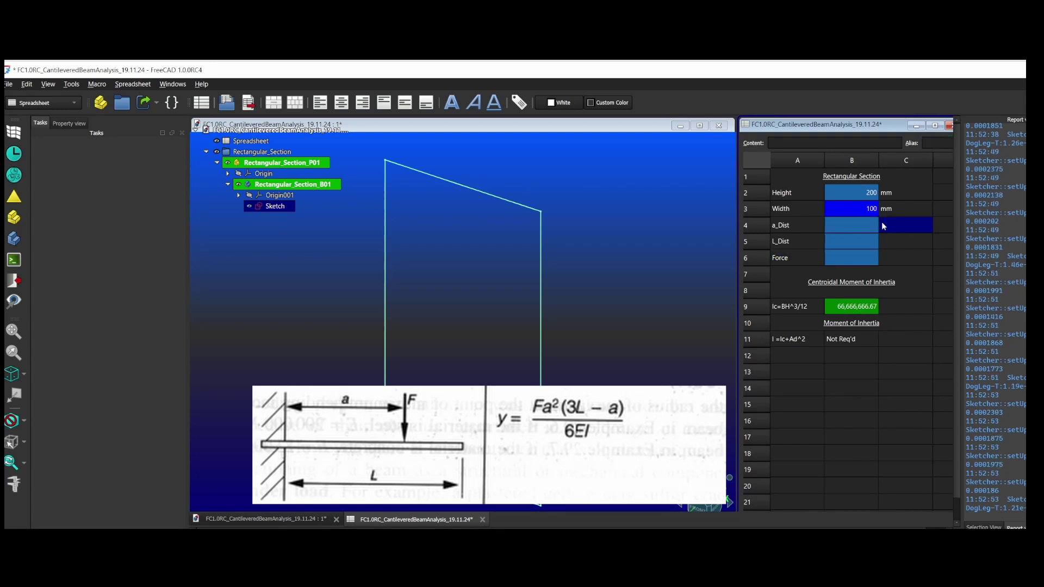
Enter the units mm, mm and N beside the a_Dist, L_Dist and Force values in cells C4 to C6.
text(mm)
key(Return)
text(mm)
key(Return)
text(N)
Set the a_Dist value to 950, L_Dist to 1250 and Force to 1500 in cells B4 to B6.
click(853, 227)
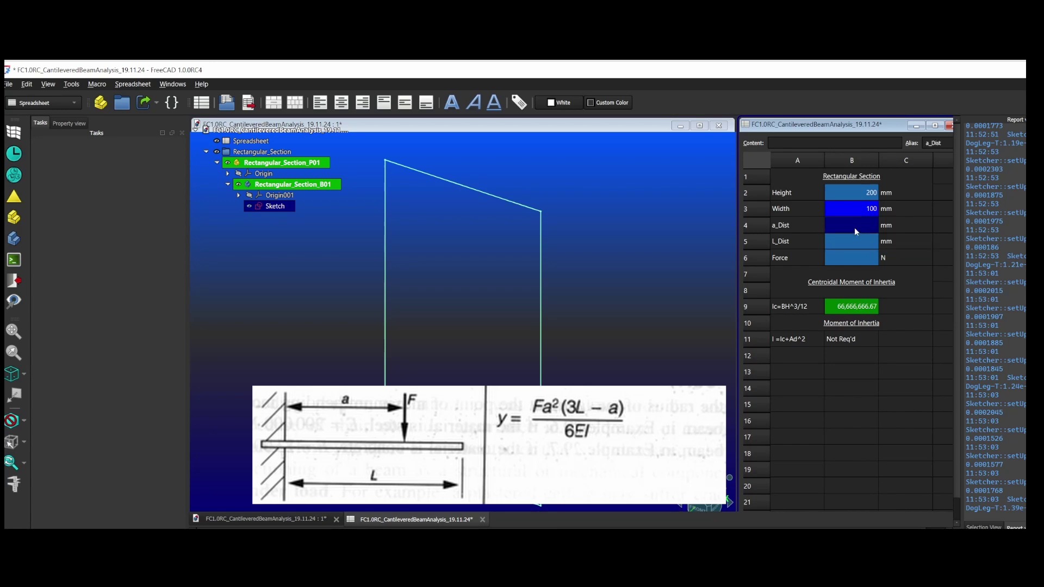
text(950)
key(Return)
text(1250)
key(Return)
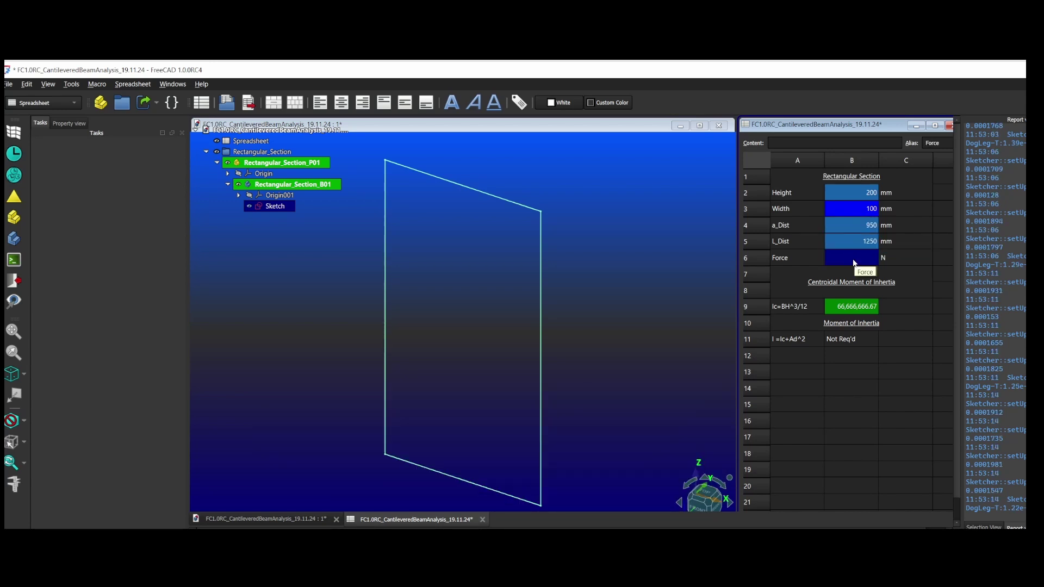
text(1500)
click(892, 372)
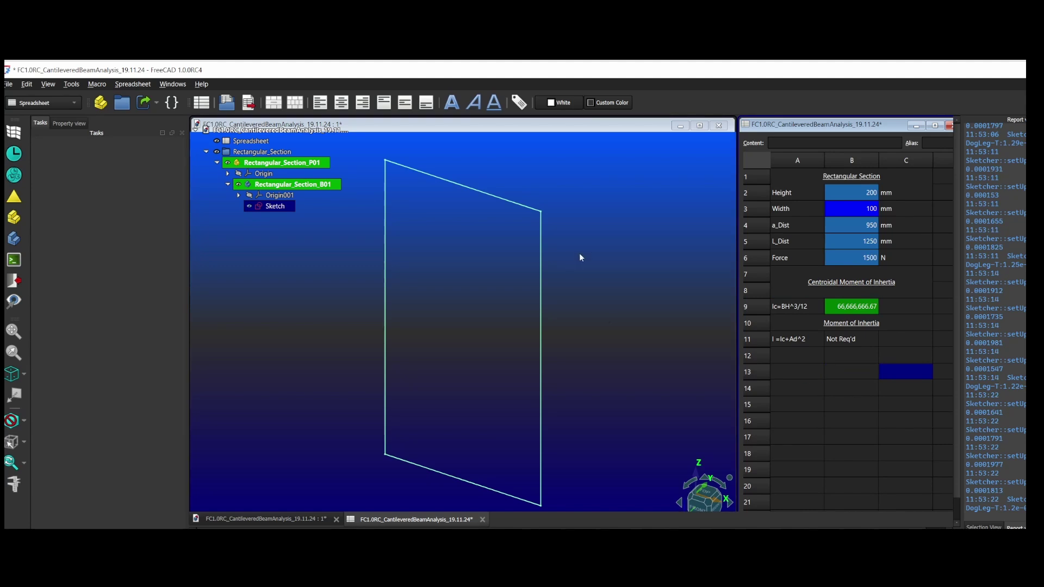
In Part Design, pad the rectangular section sketch symmetric to its plane, with the length driven by Spreadsheet.L_Dist.
click(288, 216)
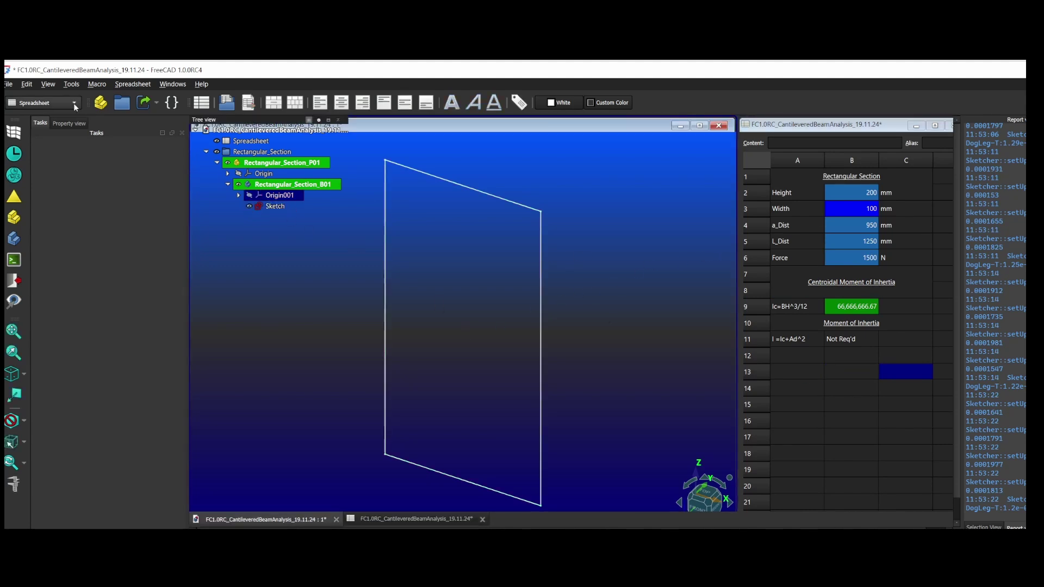
click(44, 102)
click(31, 193)
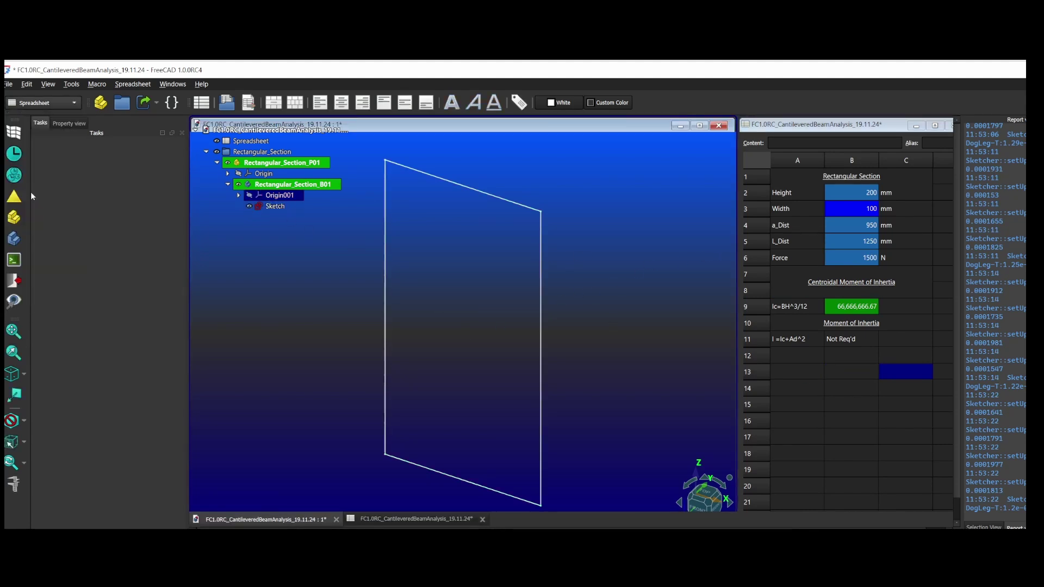
click(279, 206)
click(372, 103)
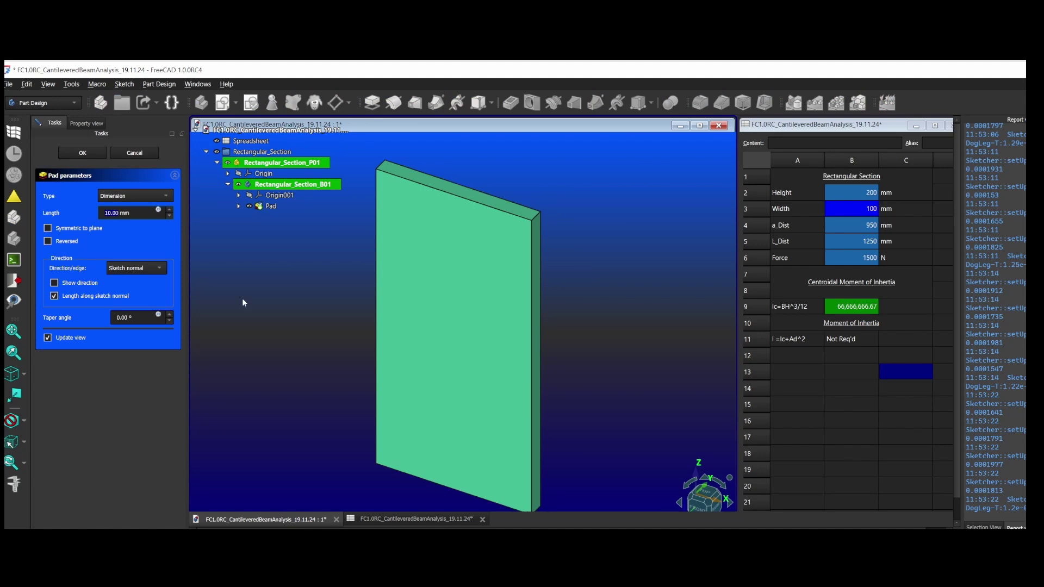
click(47, 228)
click(158, 210)
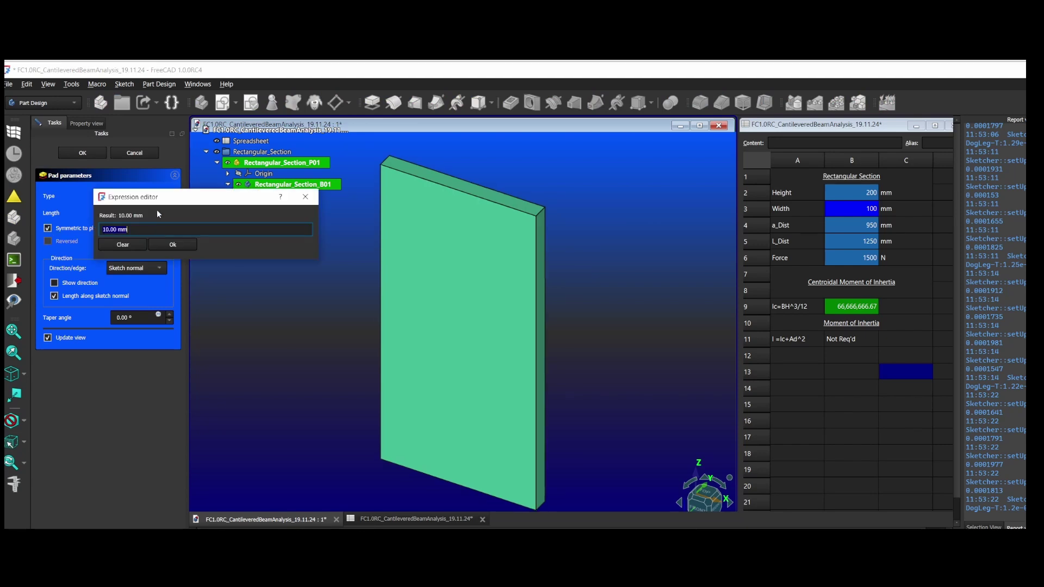
text(Spreadsheet.L_Dist)
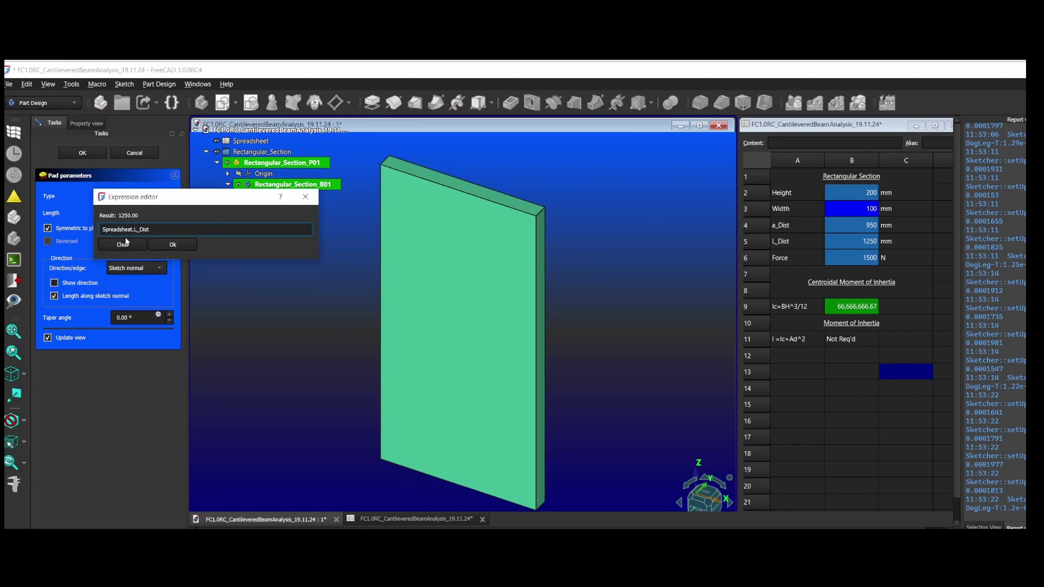
click(173, 244)
scroll(433, 281, down, 8)
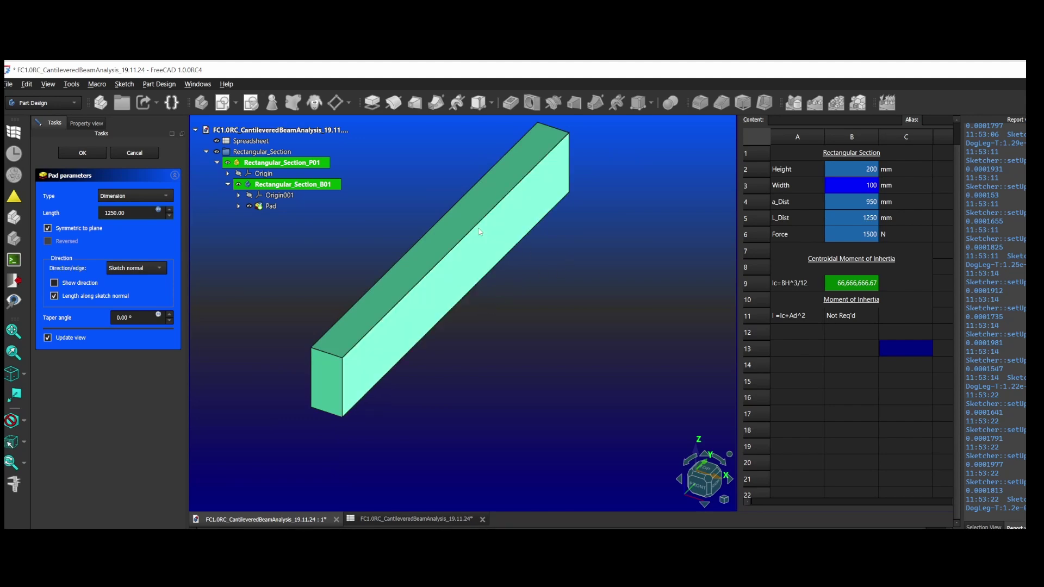
click(96, 156)
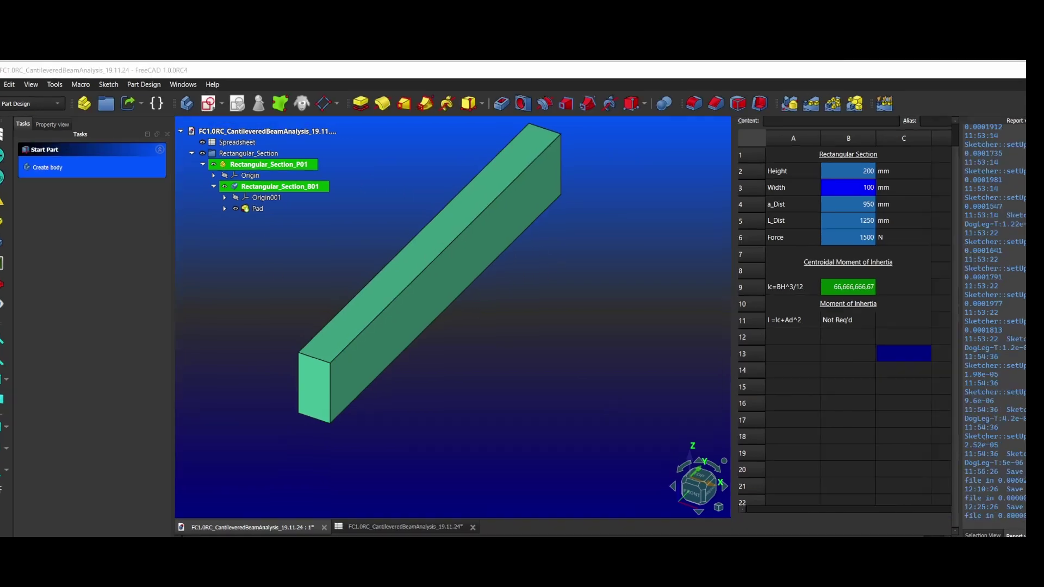
Insert a spreadsheet row below the Force row and label its cell A7 Anchorage.
click(760, 251)
right_click(761, 252)
click(791, 264)
click(782, 253)
text(Anchorage)
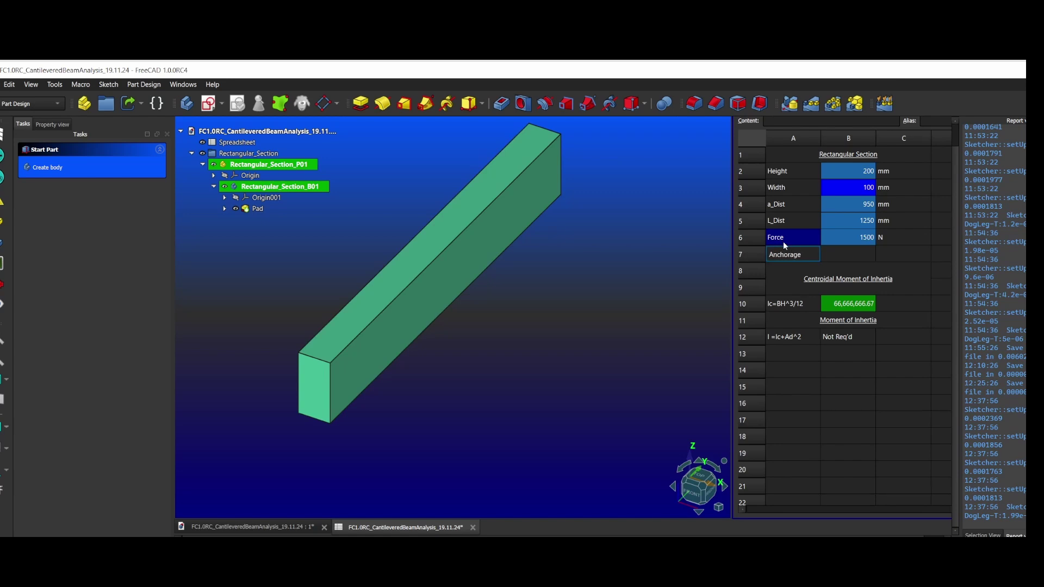
Assign Anchorage as the alias of cell B7 and enter a value of 300 with the unit mm in C7.
key(ctrl+a)
double_click(852, 254)
click(936, 121)
key(ctrl+v)
key(Return)
text(300)
click(889, 255)
text(mm)
Pad the beam's near end face outward with the length driven by the spreadsheet's Anchorage value.
click(318, 389)
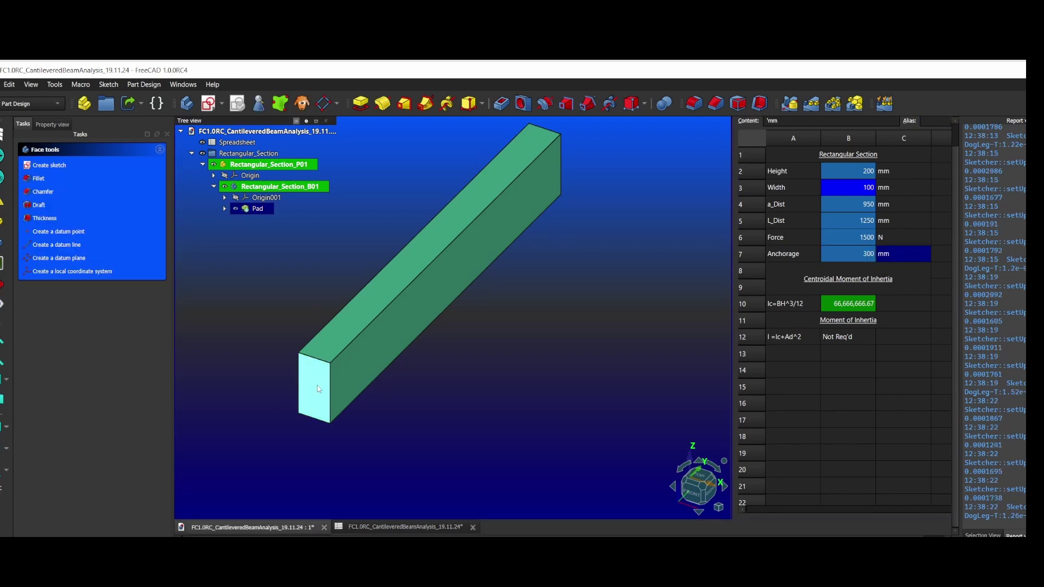
click(361, 103)
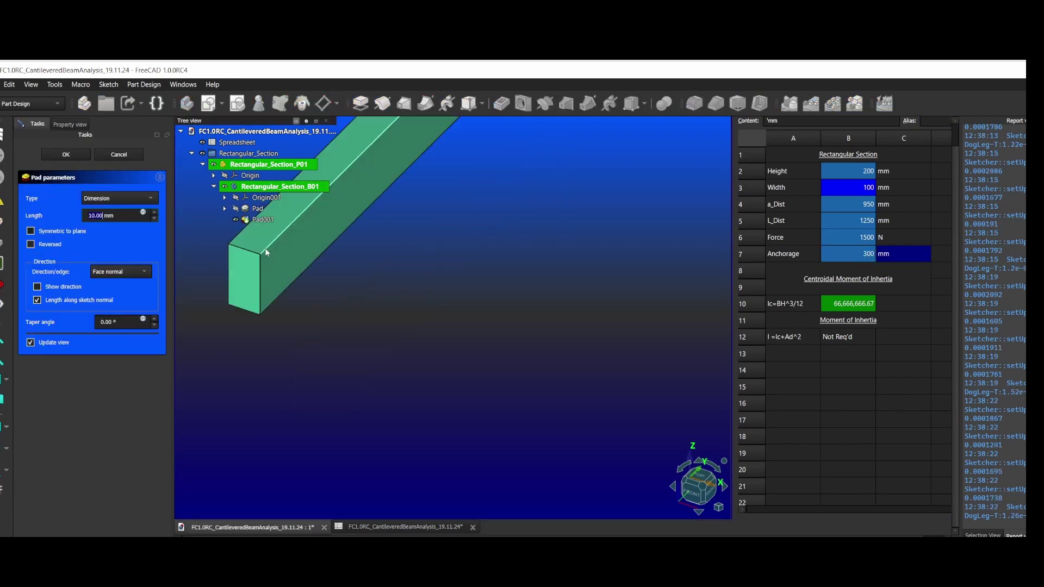
click(141, 214)
text(Spreadsheet.Ac)
key(BackSpace)
text(n)
click(102, 241)
key(Return)
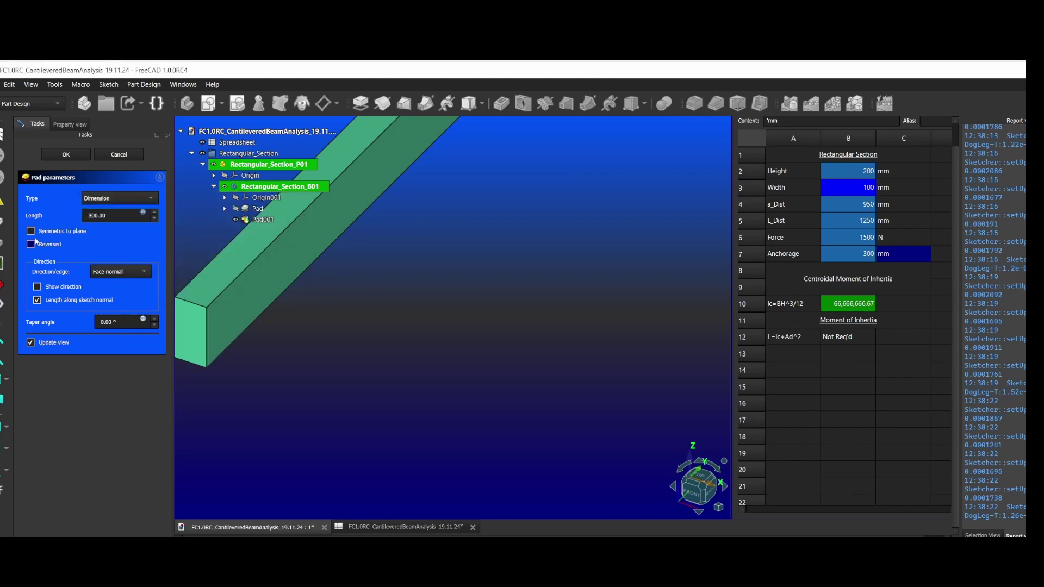
click(66, 154)
Turn off Refine for the anchorage pad so the dividing edge on the beam is kept.
click(70, 124)
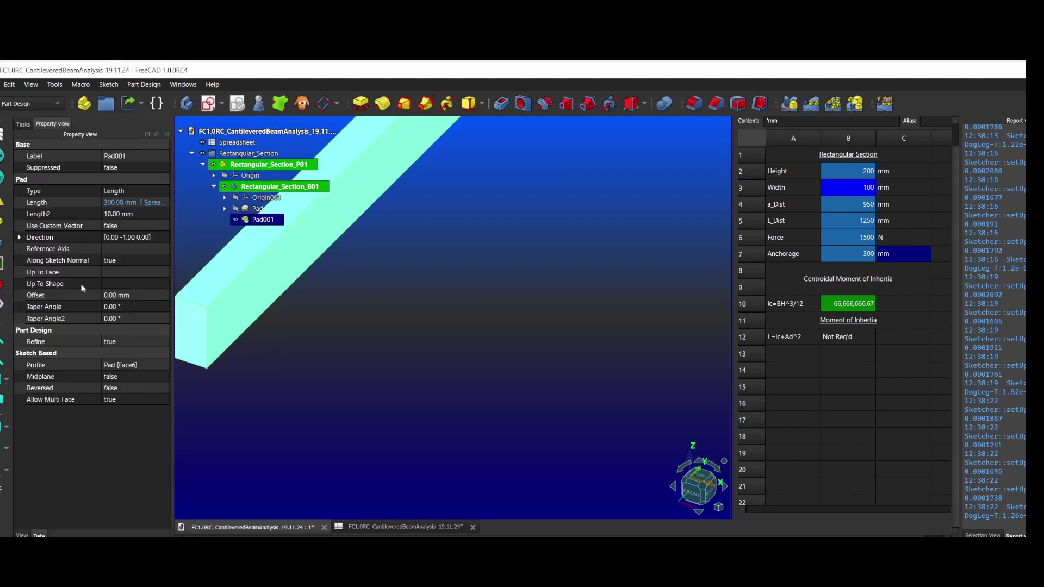
click(112, 341)
click(112, 353)
click(367, 341)
scroll(367, 341, down, 6)
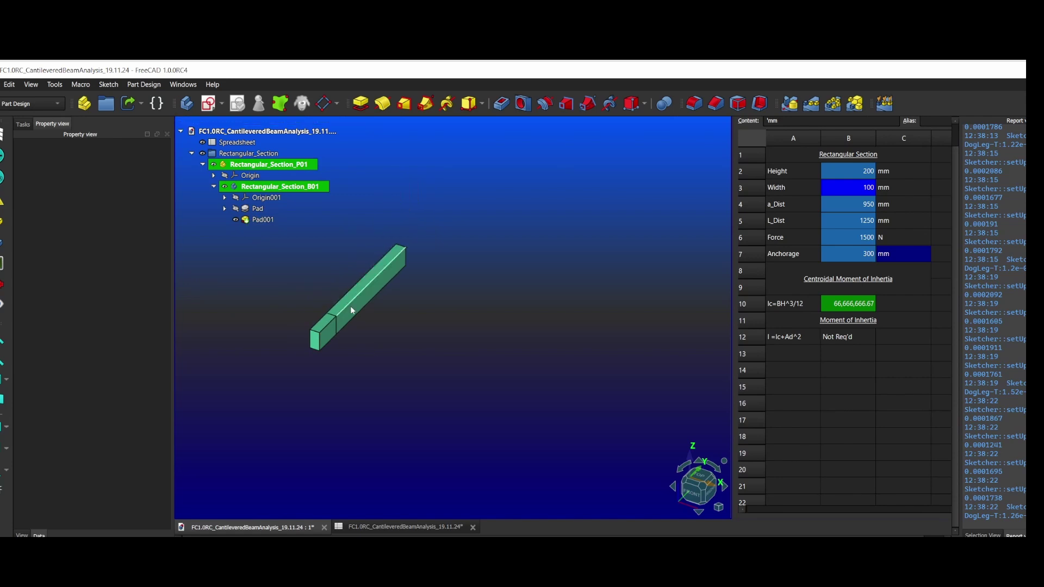
Insert a spreadsheet row below the Anchorage row and label its cell A8 a_Face_Width.
click(759, 269)
right_click(758, 270)
click(778, 275)
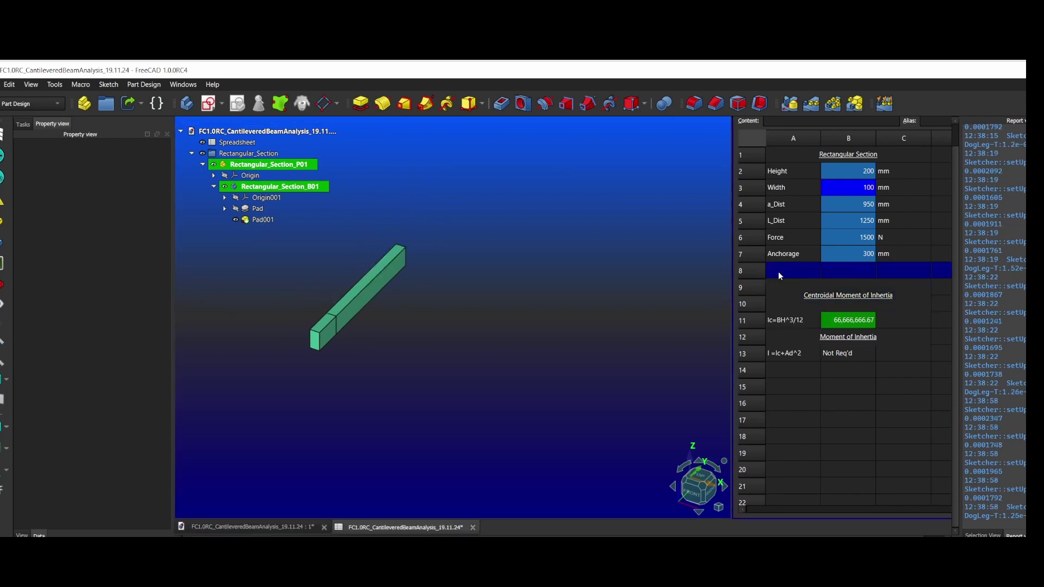
click(780, 276)
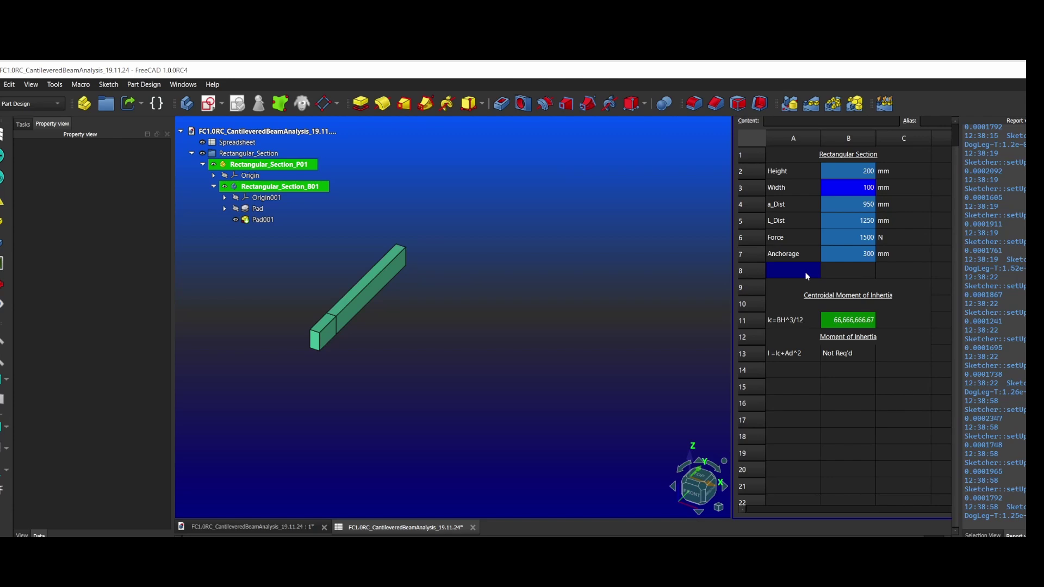
text(a_Face_Width)
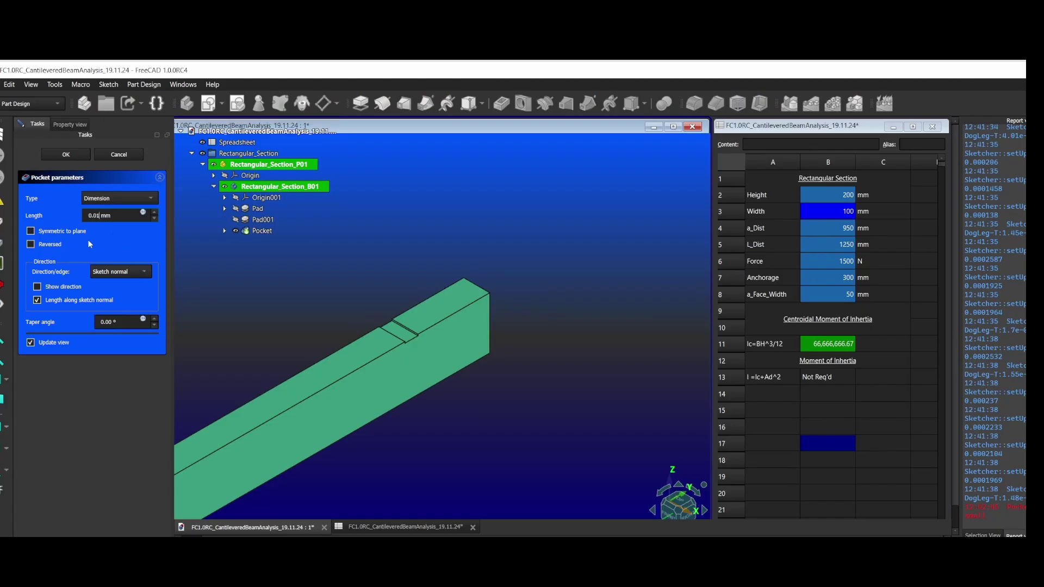
Set the depth of the load-face pocket on the beam's upper surface to 0.01 mm.
key(Return)
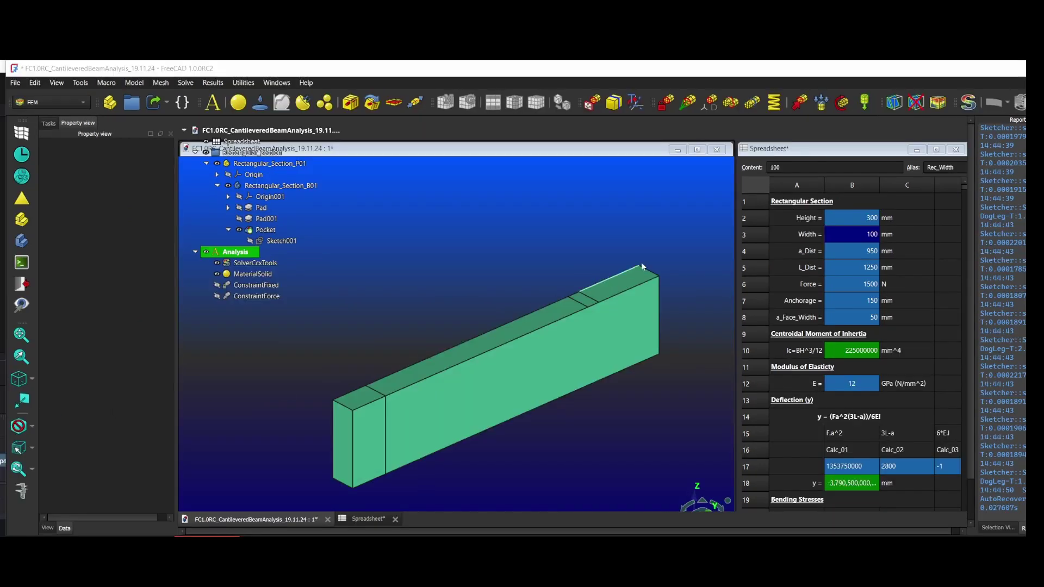
Check the Calc_03 formula in the deflection calculation and set the section Height to 299 mm.
click(950, 471)
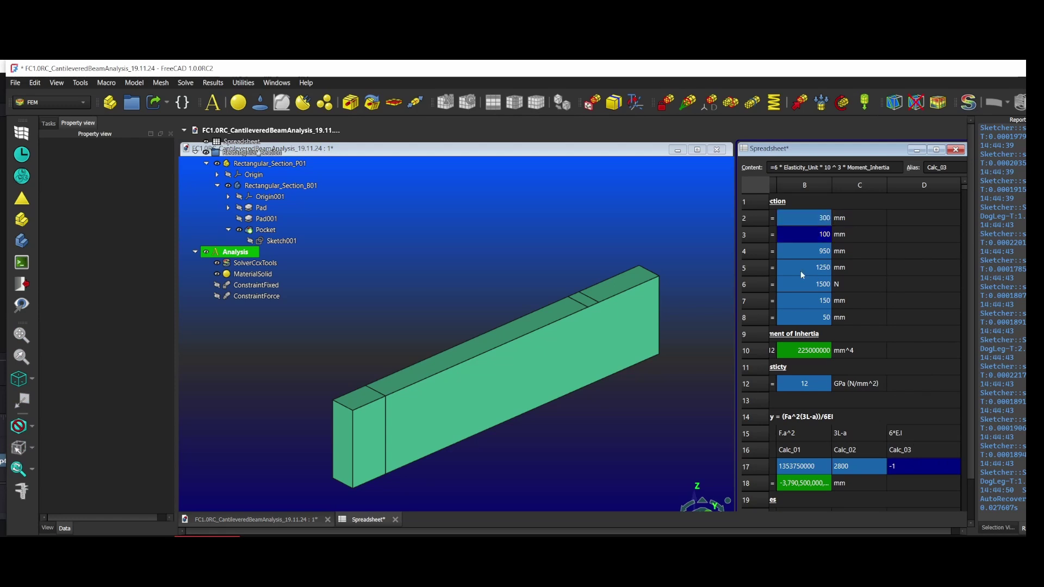
key(Left)
key(Left)
key(Left)
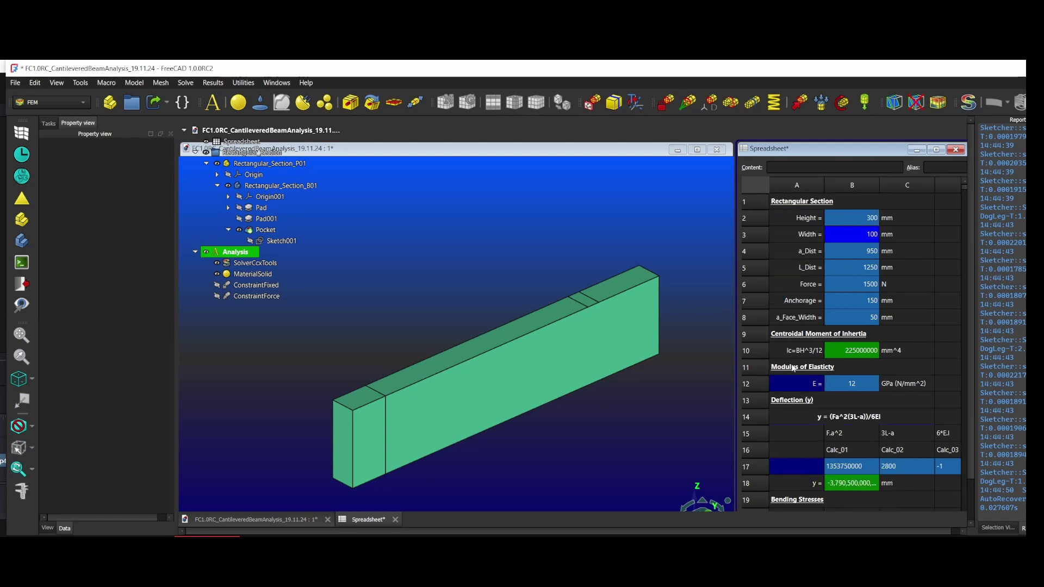
click(849, 220)
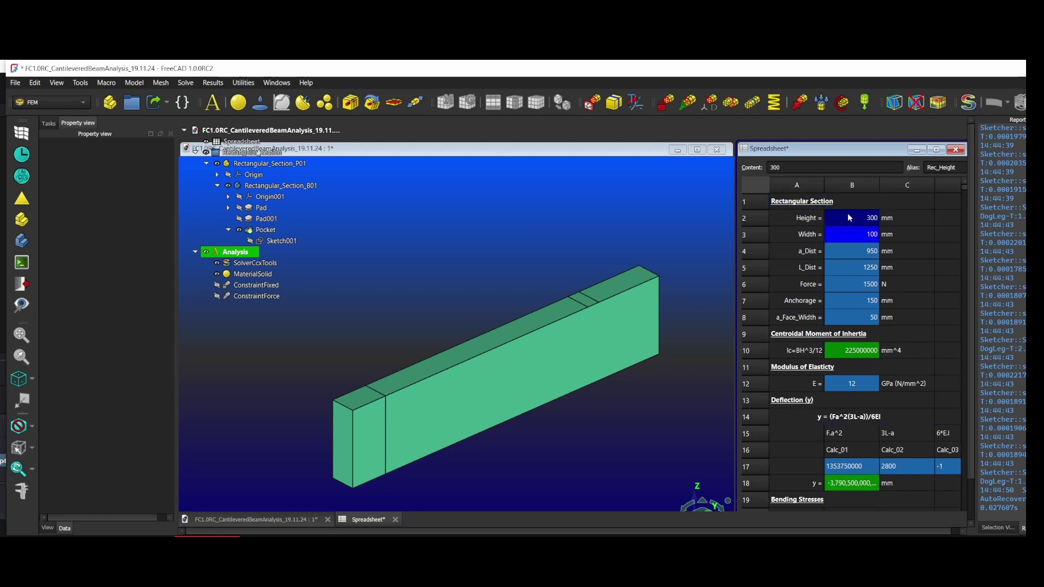
text(299)
key(Return)
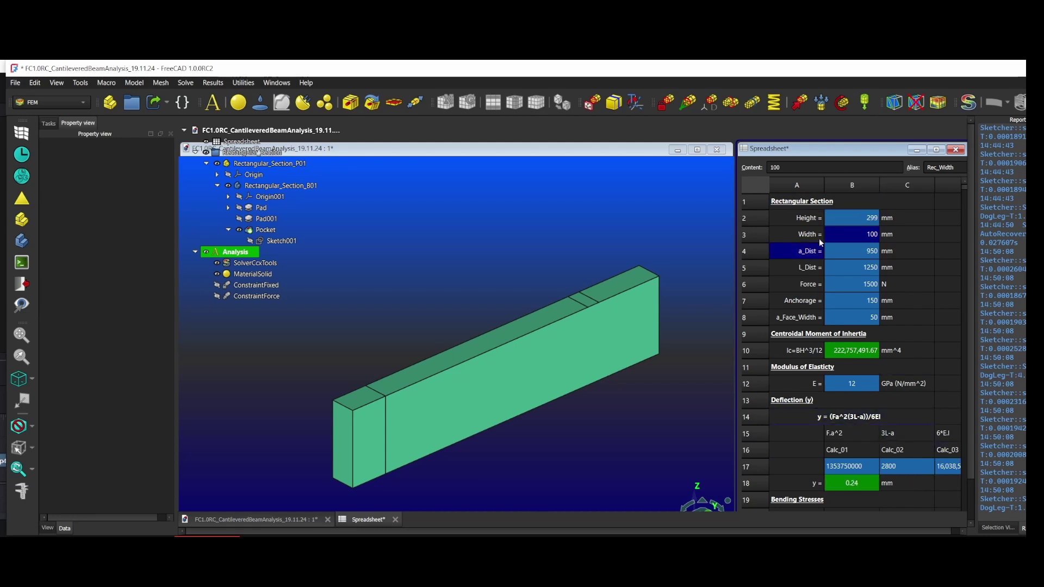
Set the section Height to 301 mm to test the deflection calculation.
click(844, 220)
text(301)
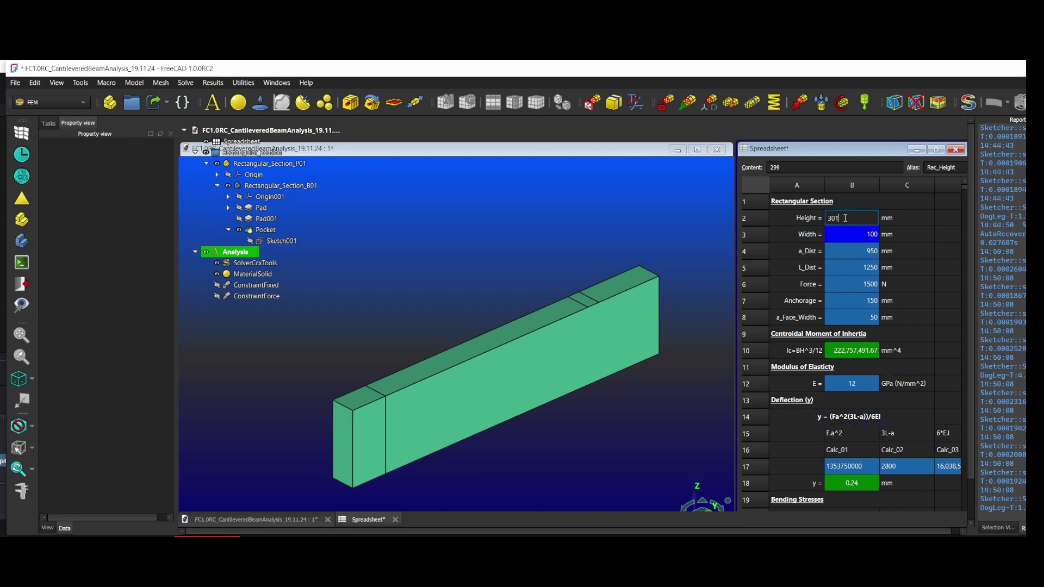
key(Return)
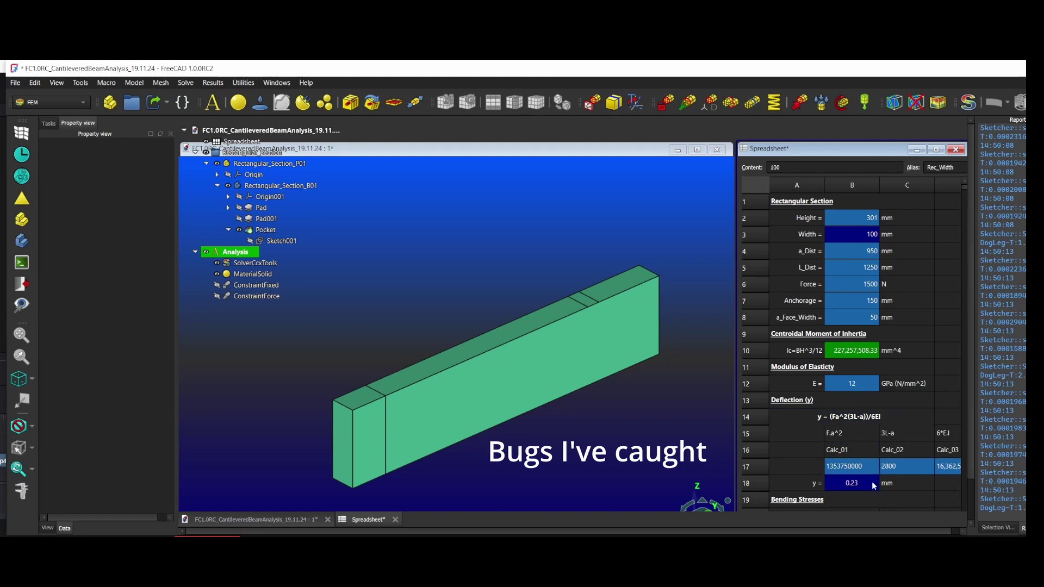
Set the section Height back to 300 mm.
click(874, 222)
text(30)
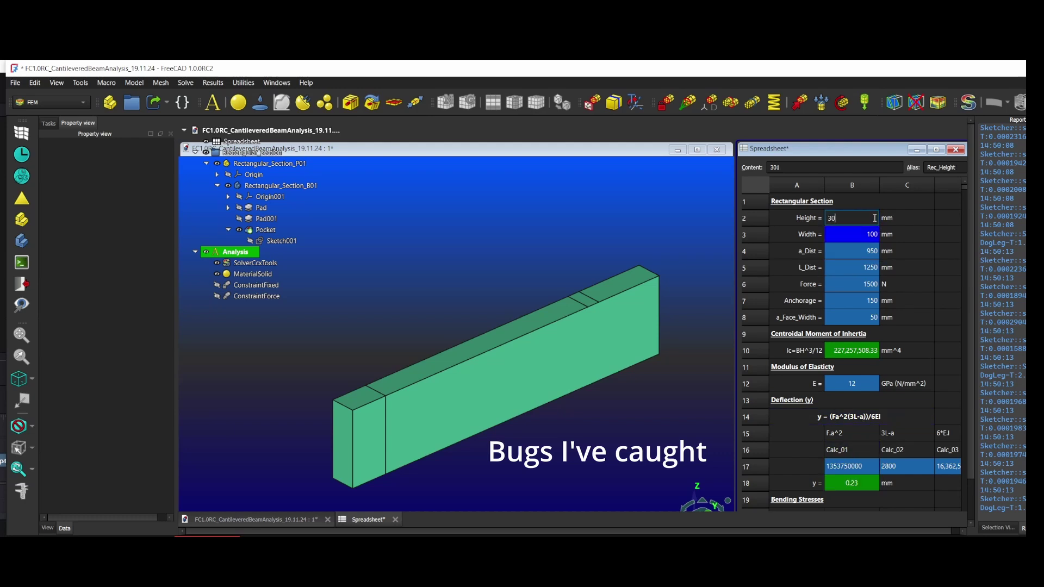
text(0)
key(Return)
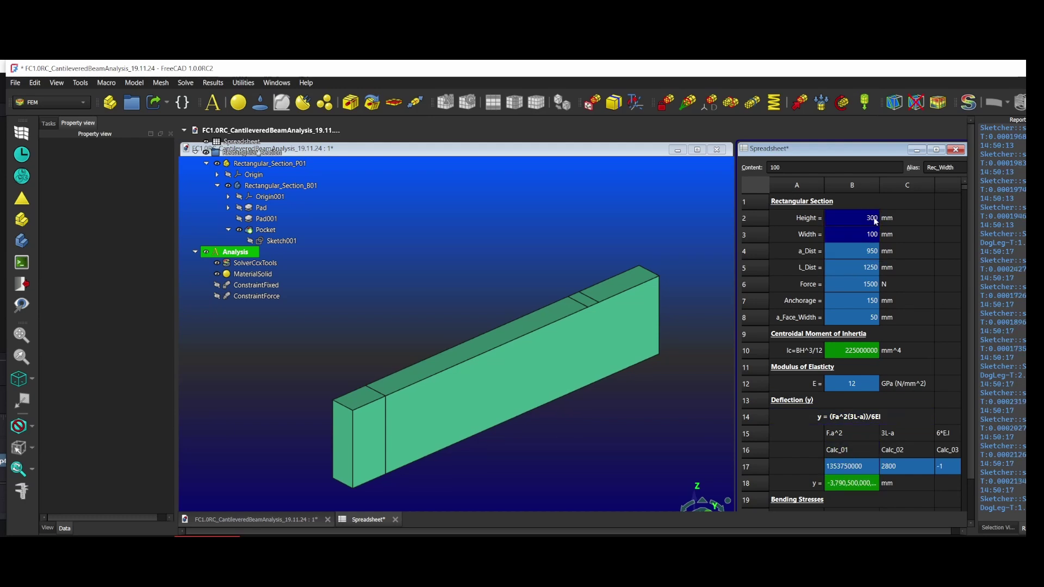
Set the section Height to 299.9 mm to test a non-integer moment of inertia.
click(875, 218)
text(299)
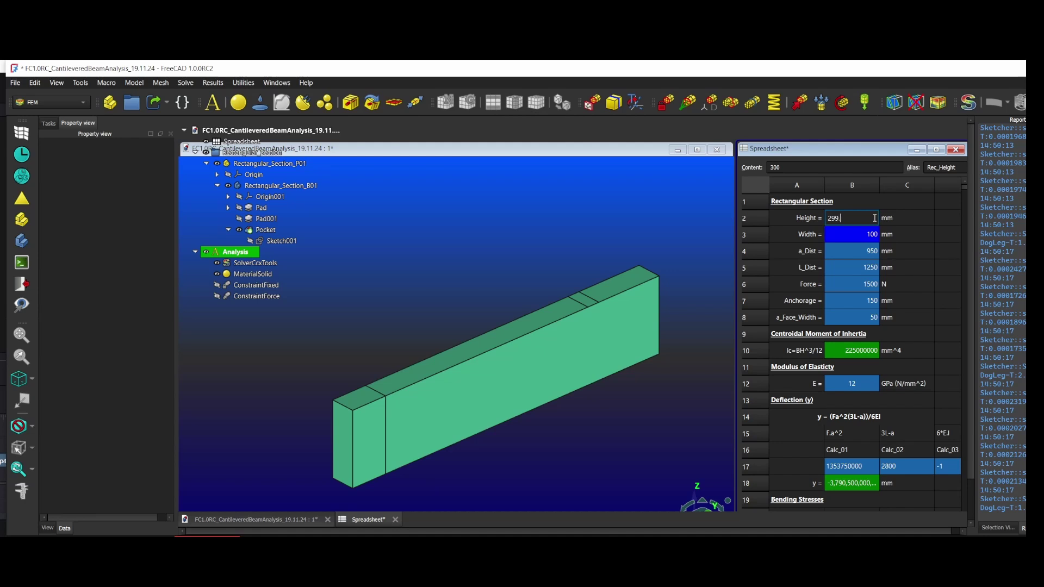
text(.9)
key(Return)
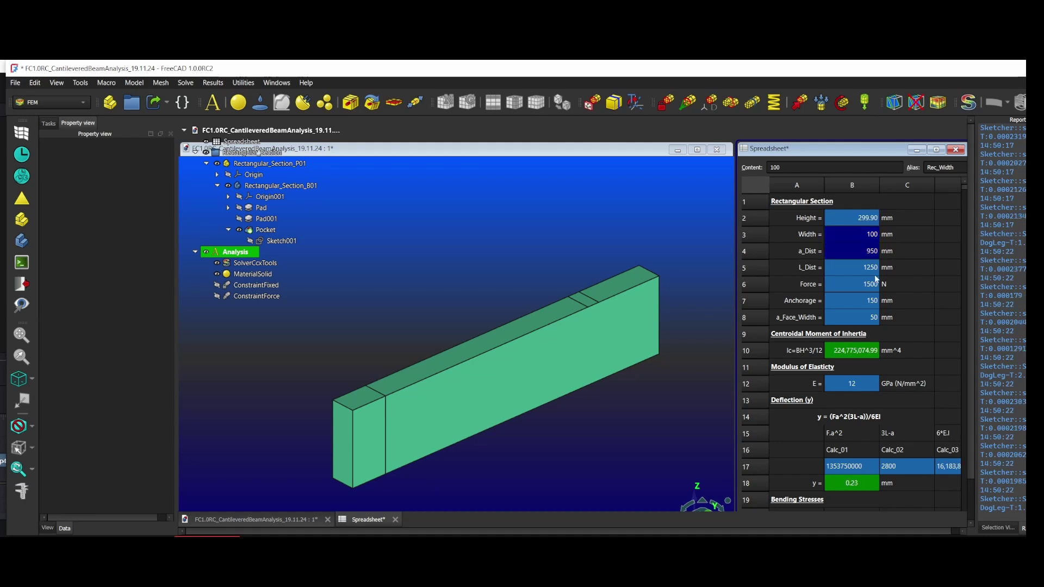
Set the section Height to 200 mm in cell B2.
drag(856, 251, 856, 218)
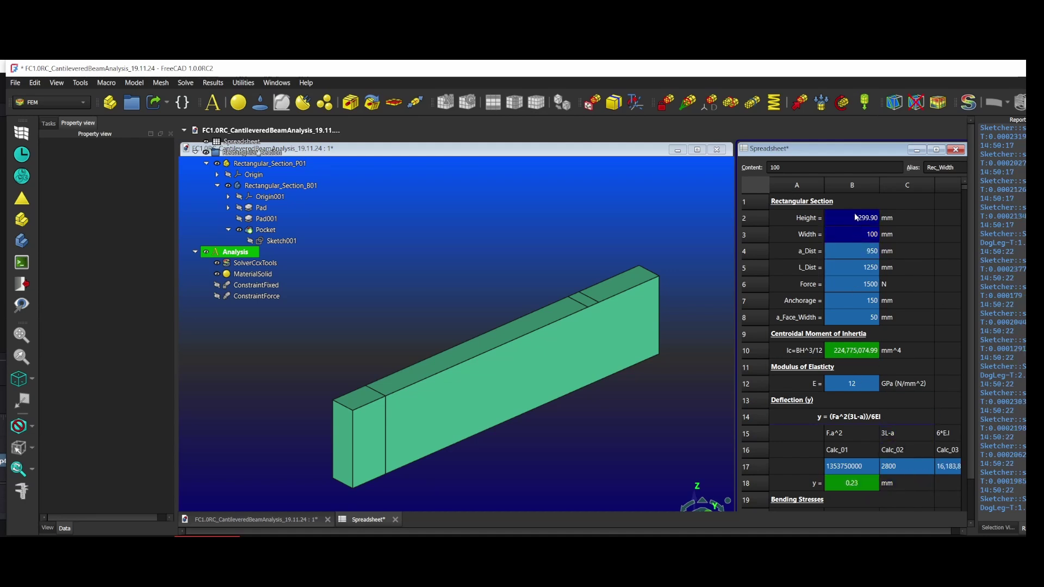
click(855, 218)
drag(854, 221, 854, 209)
text(200)
key(Return)
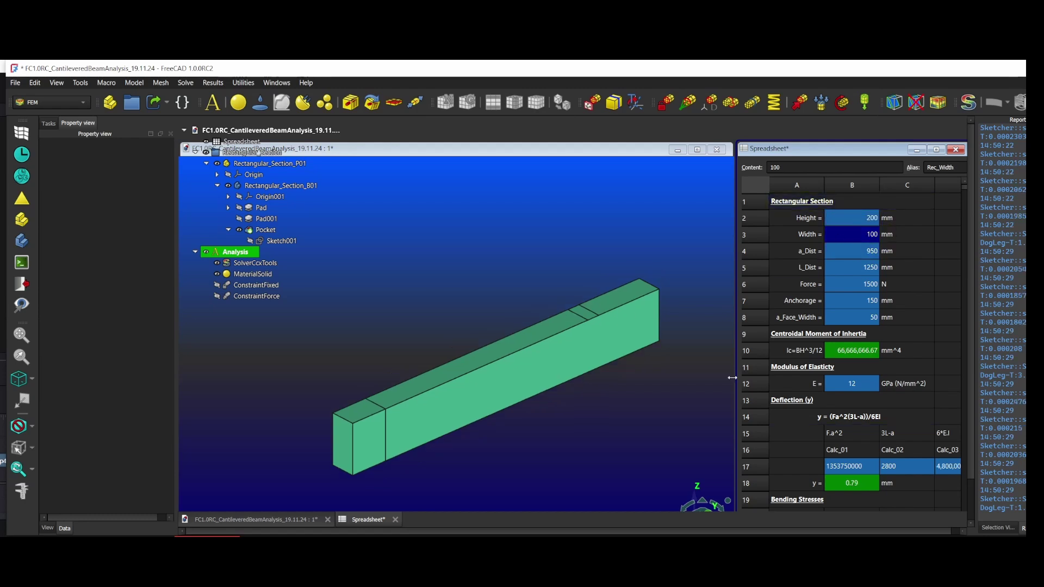
Examine the spreadsheet's deflection, bending stress, shear stress and combined stress calculations.
scroll(847, 359, down, 1)
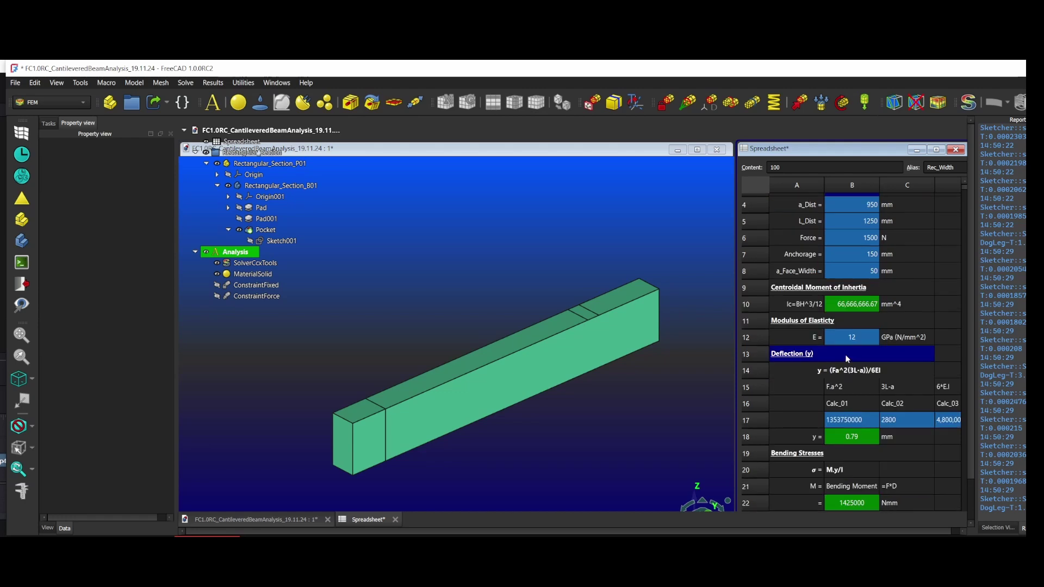
scroll(846, 359, down, 1)
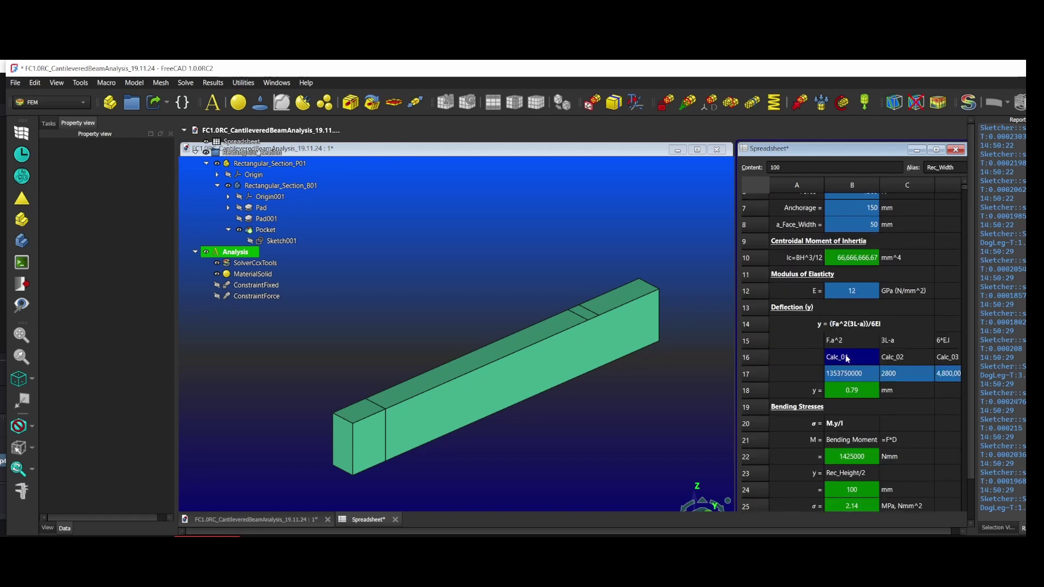
scroll(846, 358, down, 1)
scroll(847, 359, down, 1)
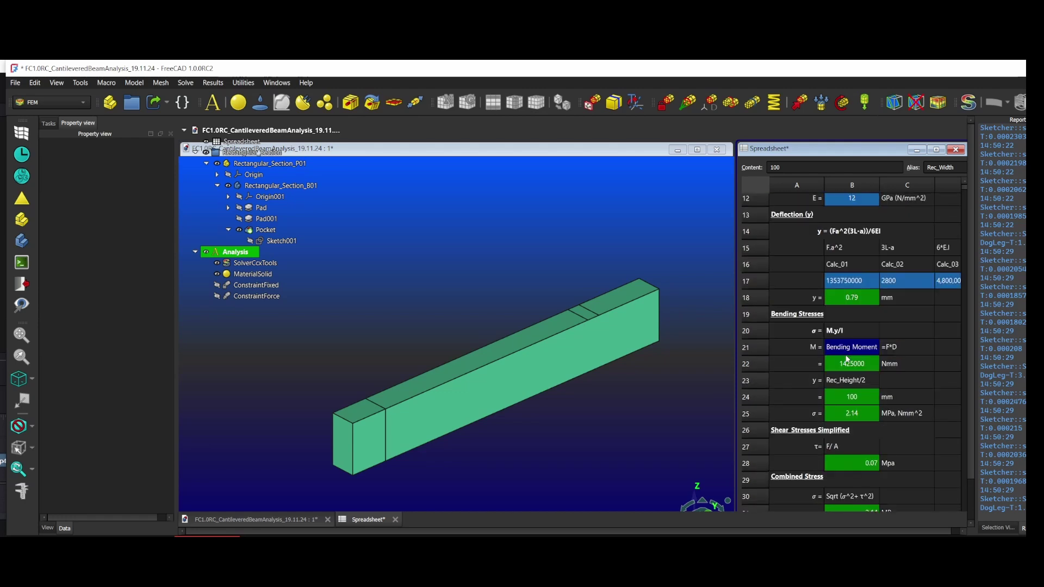
Show the fixed constraint and the force constraint of the analysis on the beam.
scroll(772, 372, down, 1)
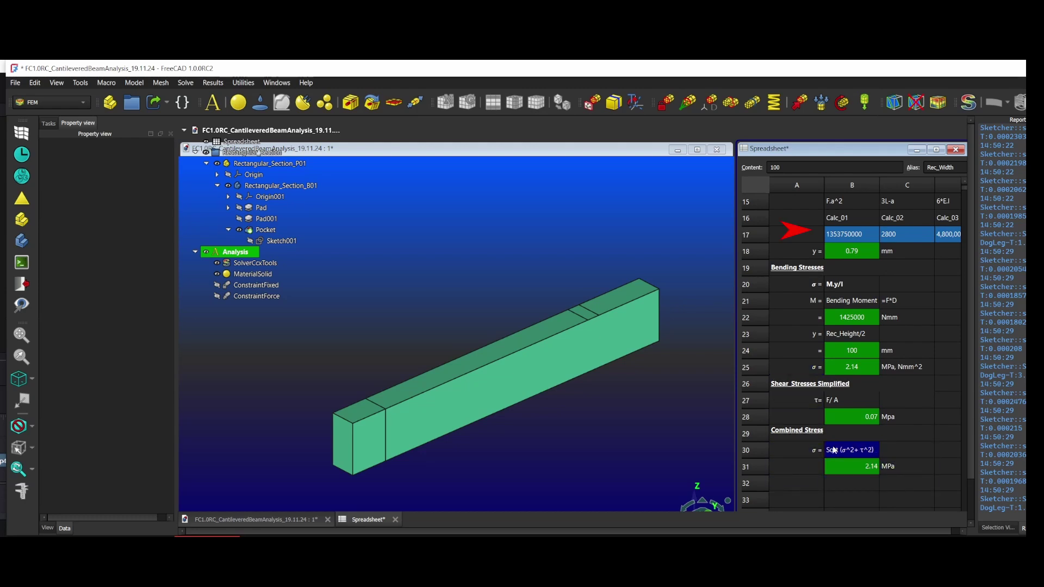
click(218, 286)
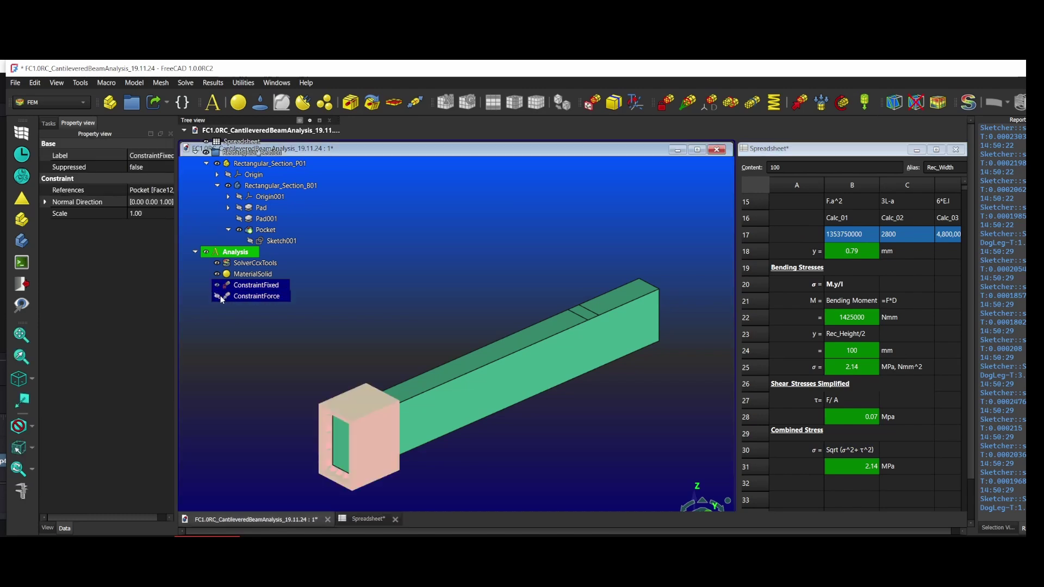
click(218, 298)
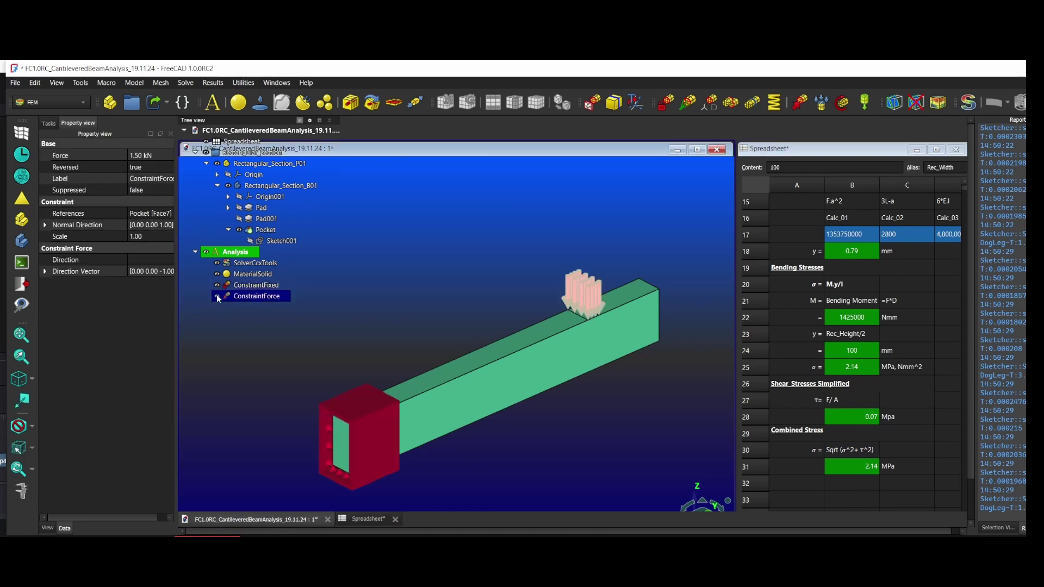
Mesh the Rectangular_Section_B01 body with Gmsh, using From Shape dimension, 2nd element order and automatic element sizes.
click(250, 186)
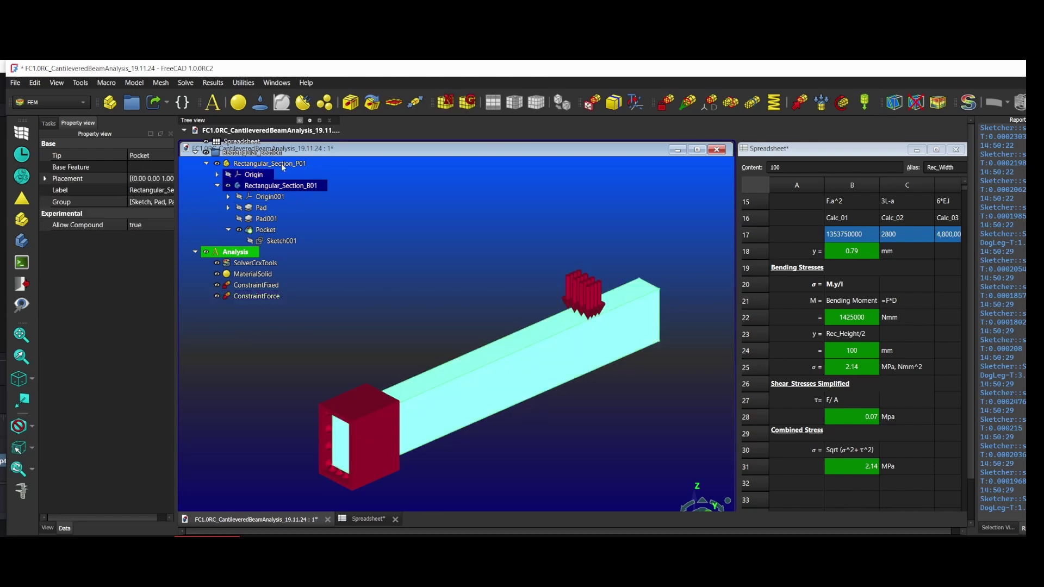
click(467, 106)
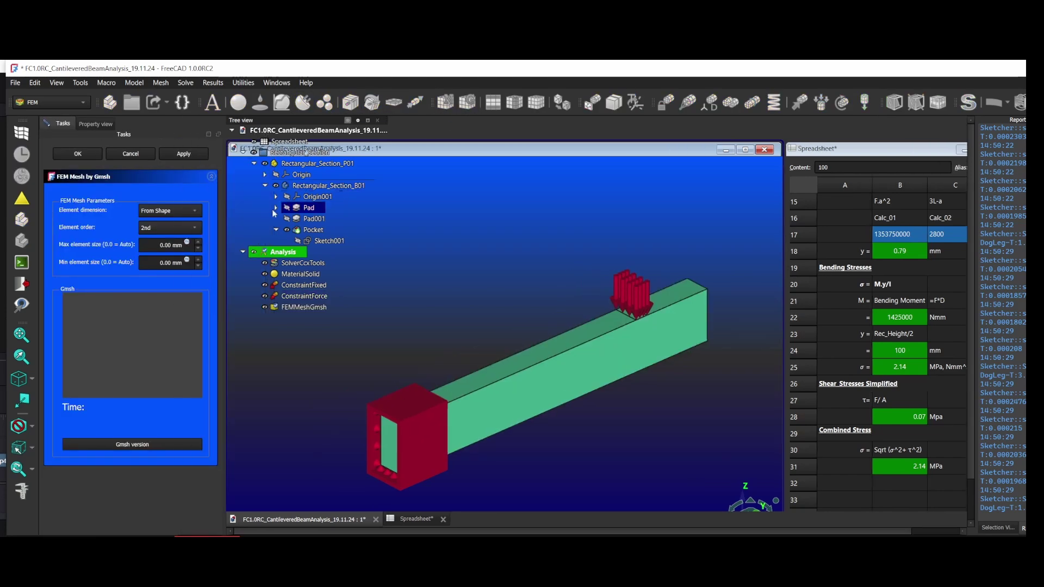
click(183, 153)
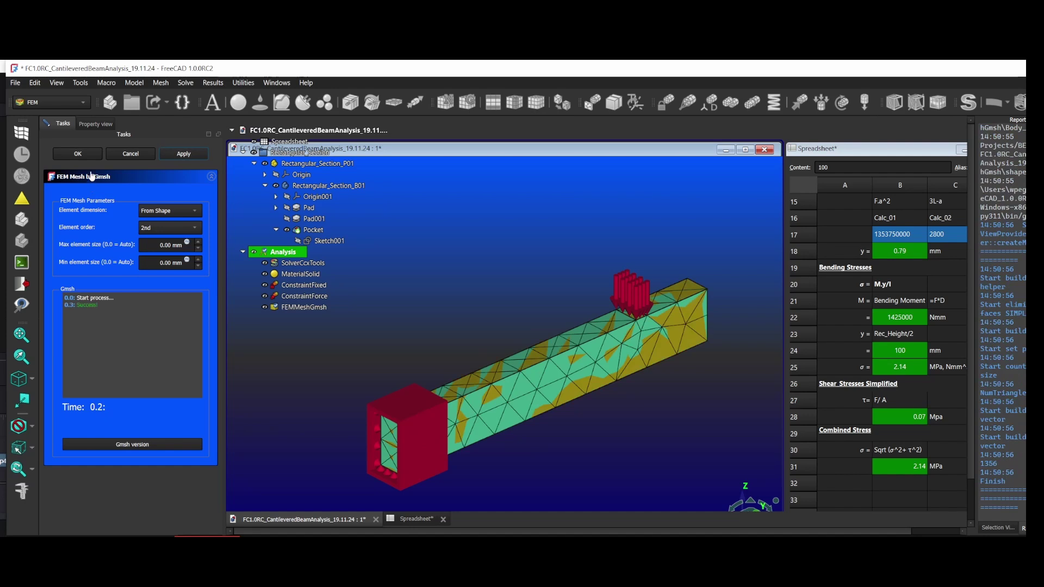
click(79, 154)
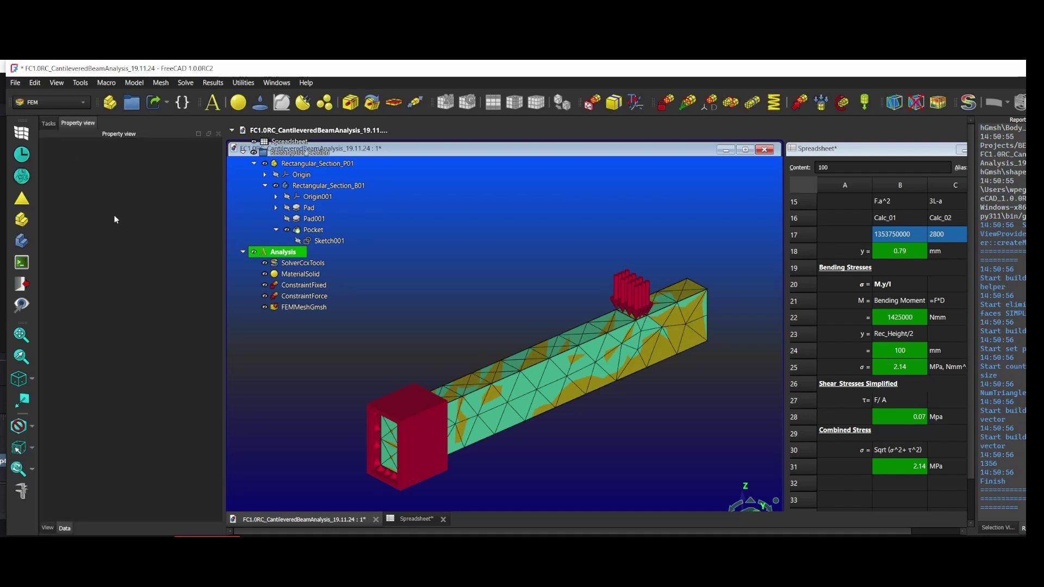
Write the input file for a static analysis from SolverCcxTools and run CalculiX on the meshed beam.
double_click(296, 263)
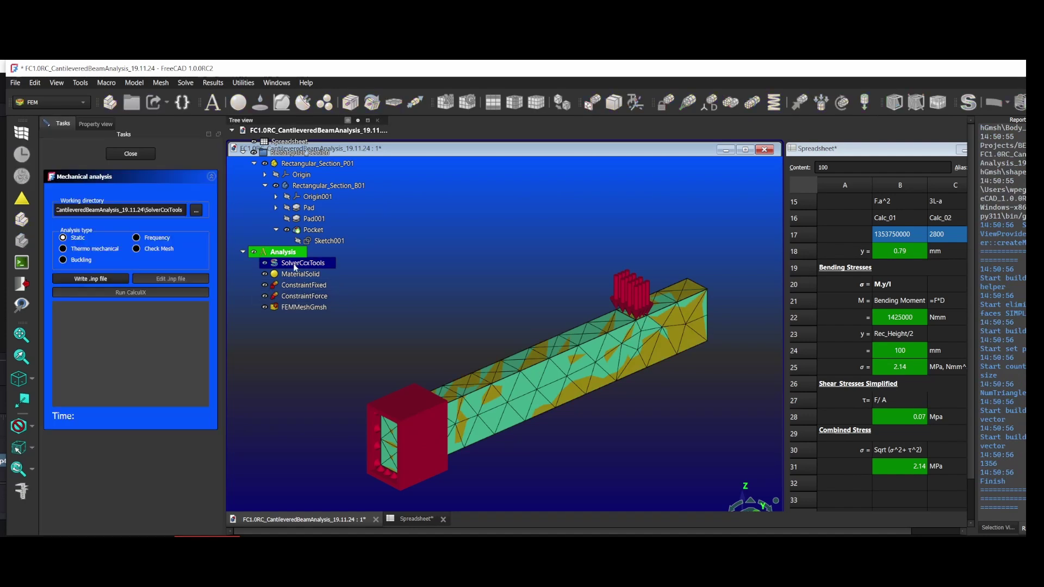
click(112, 279)
click(118, 293)
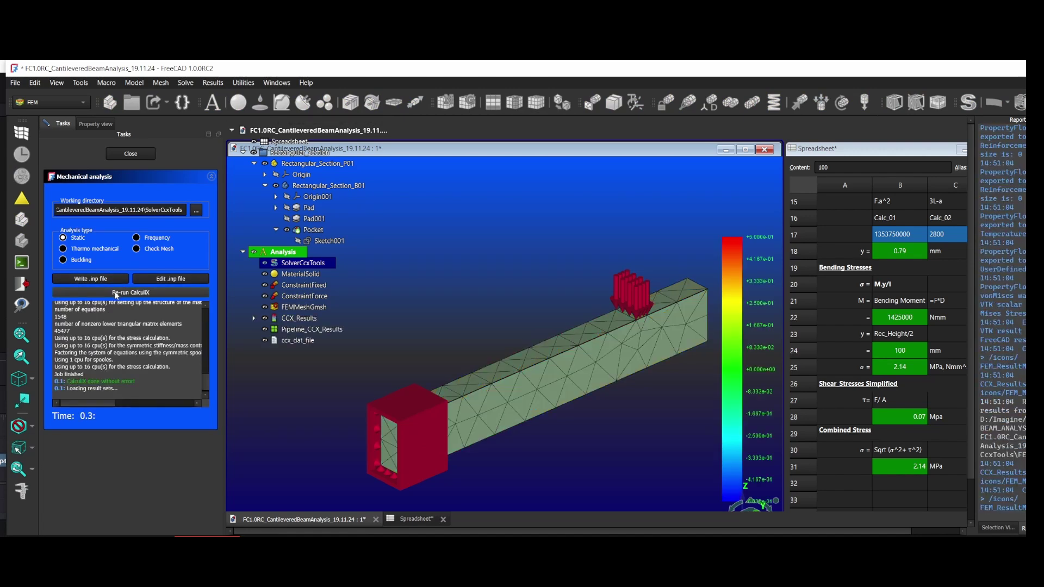
click(137, 154)
Compare the displacement magnitude and von Mises stress in CCX_Results with the spreadsheet's deflection and combined stress.
double_click(298, 318)
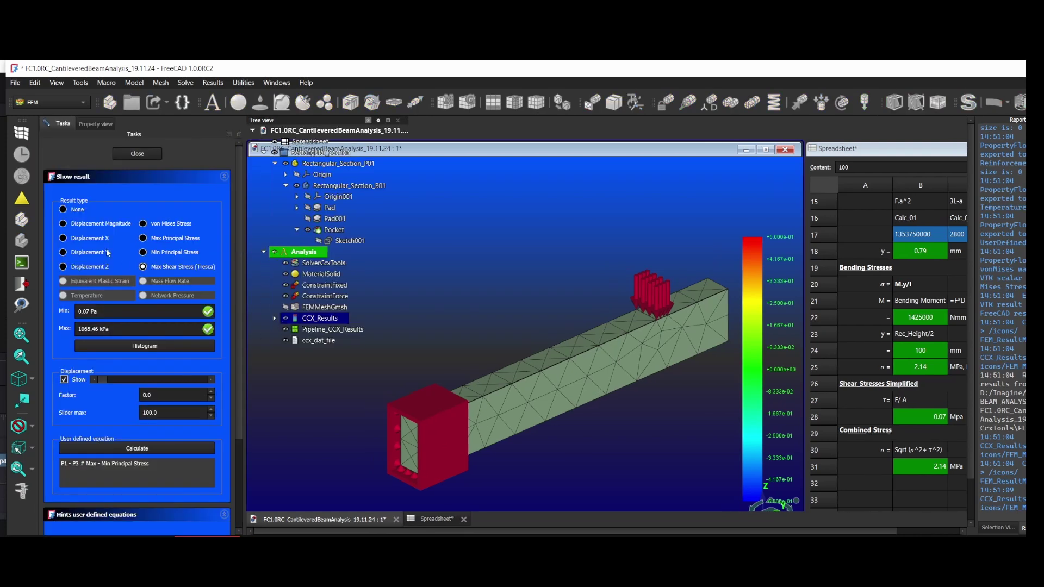
click(68, 224)
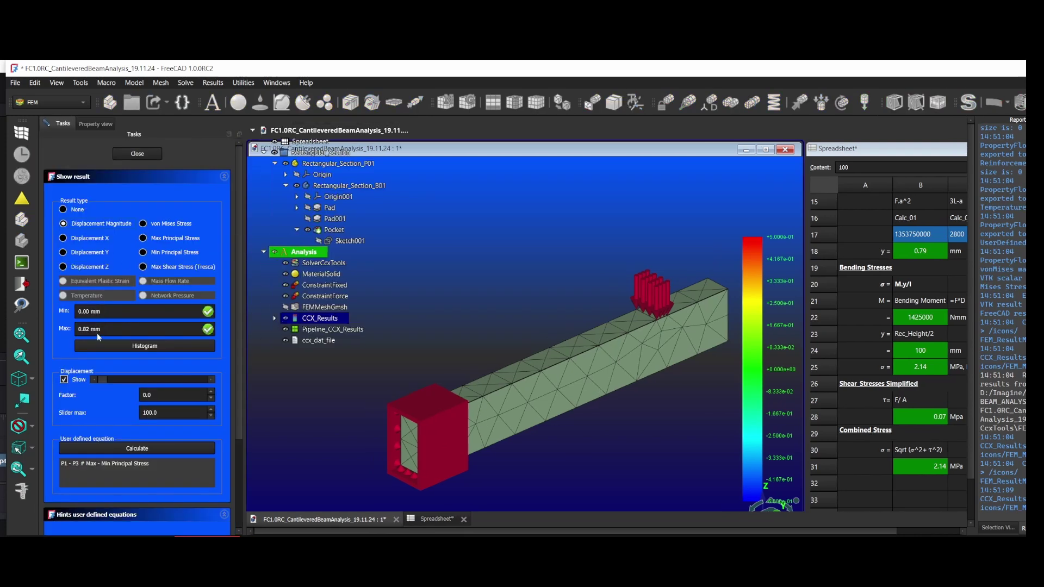
click(912, 439)
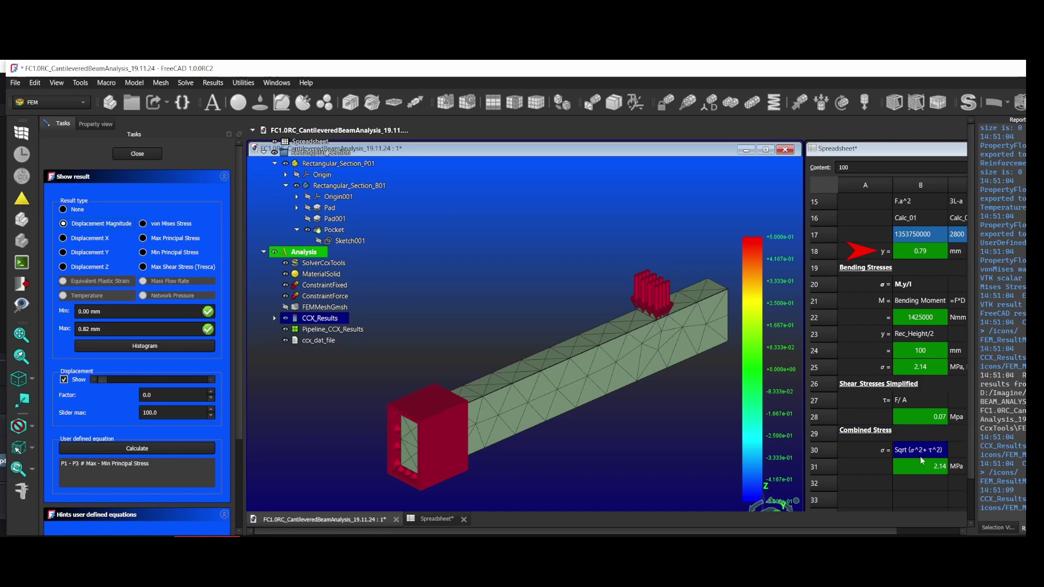
click(143, 223)
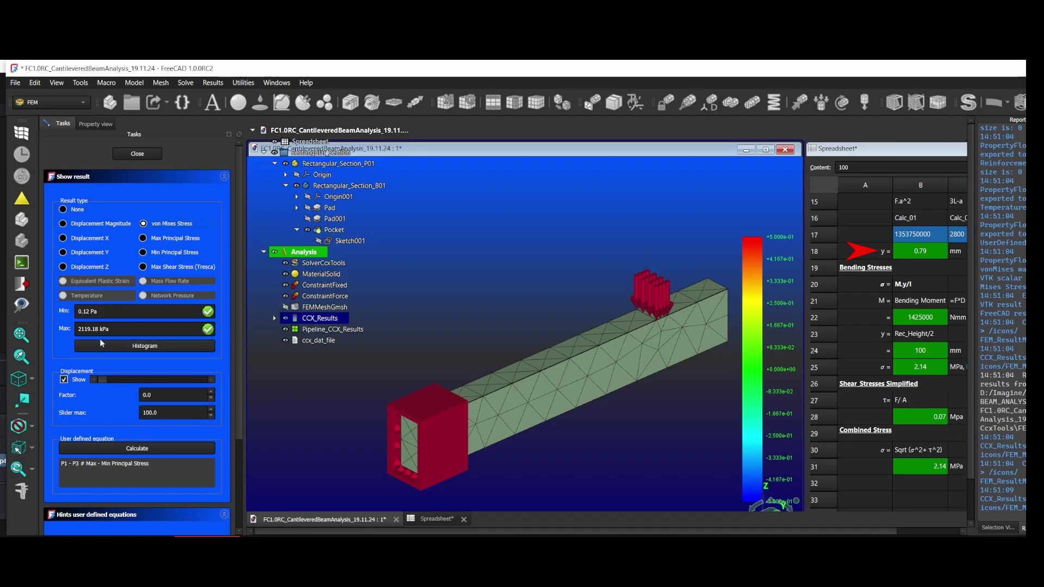
click(924, 467)
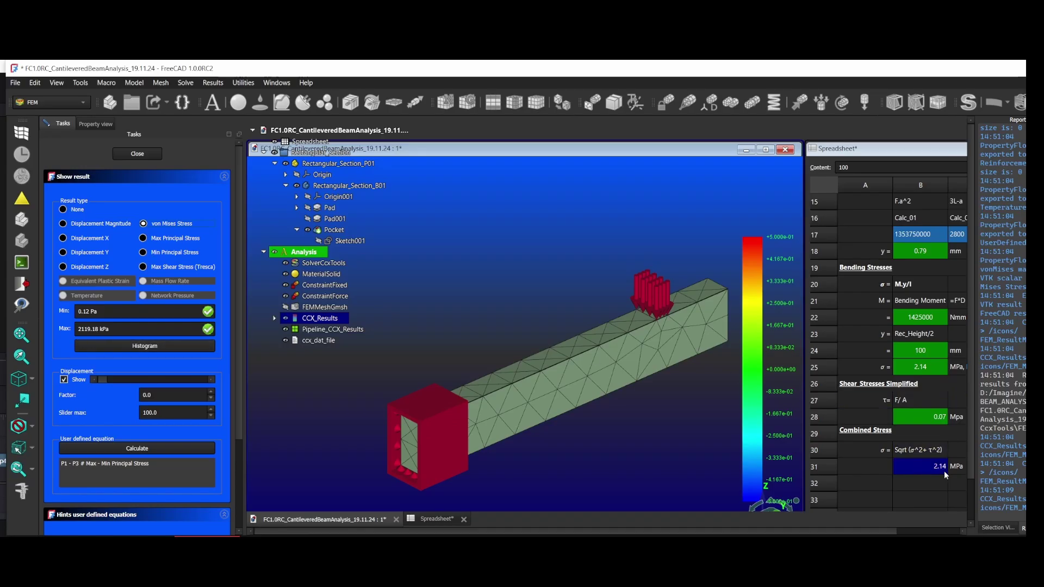
Enter "ok" in cell B32 below the combined stress, and close the result display.
click(911, 485)
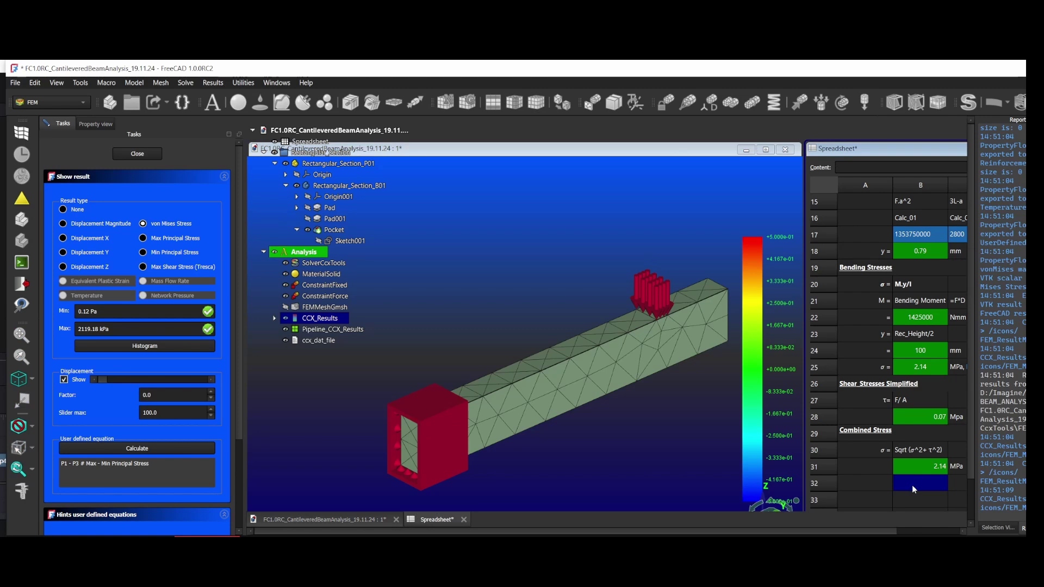
text(ok)
drag(911, 510, 862, 492)
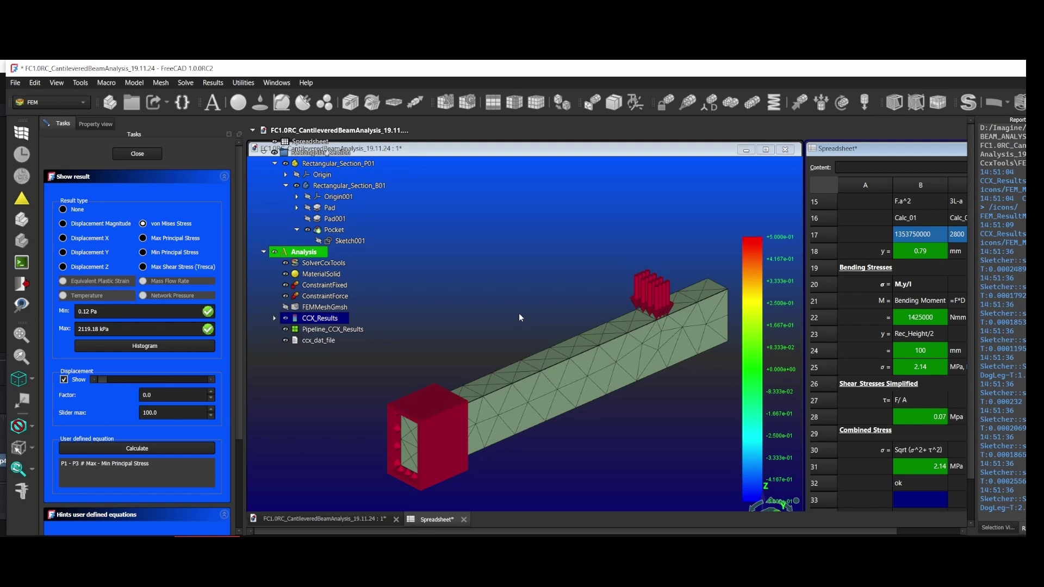
click(137, 154)
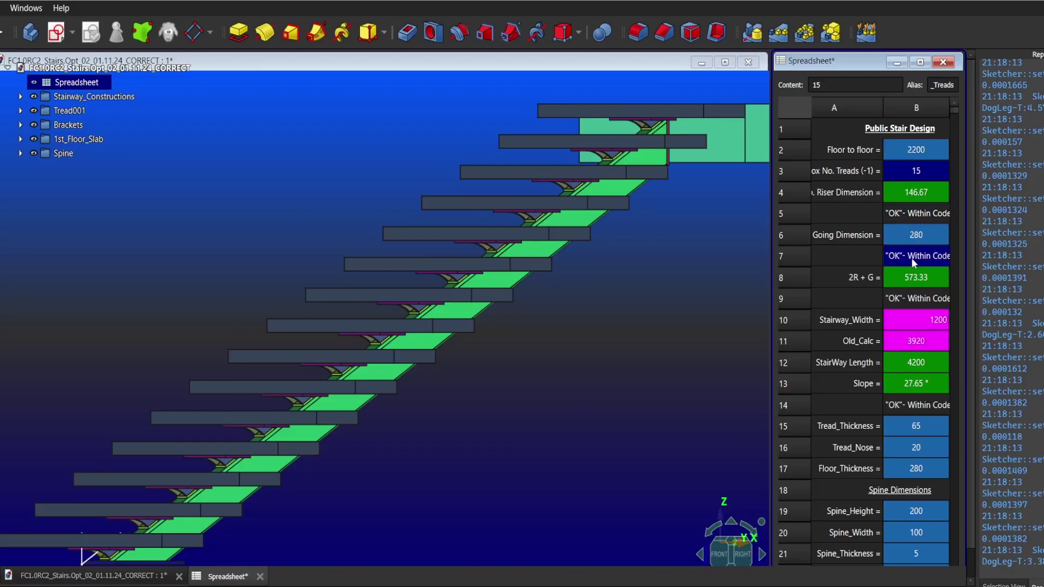
In the stair design spreadsheet, set Stairway_Width to 900.
click(922, 318)
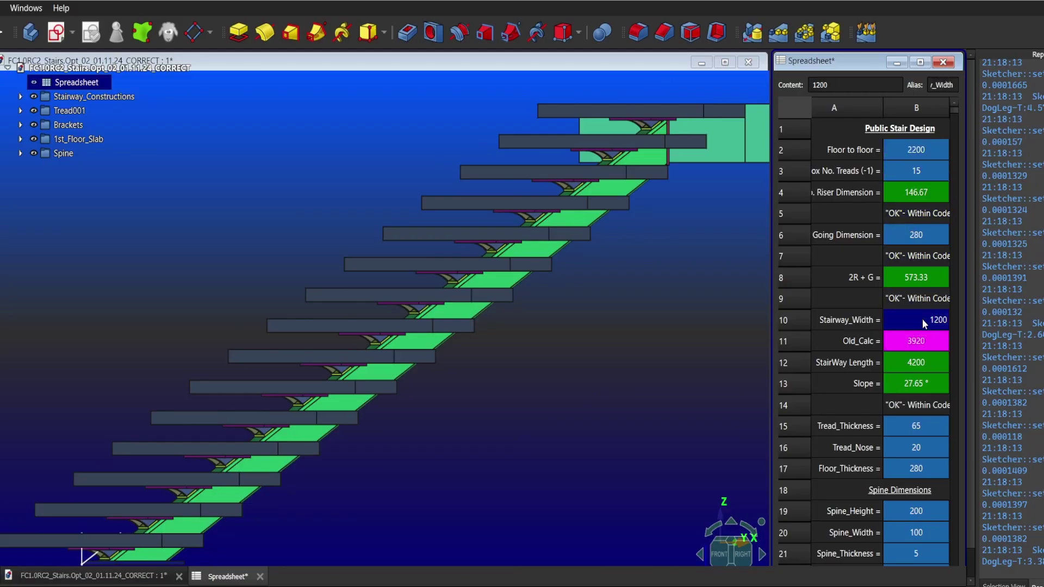
text(800)
key(BackSpace)
key(BackSpace)
key(BackSpace)
text(900)
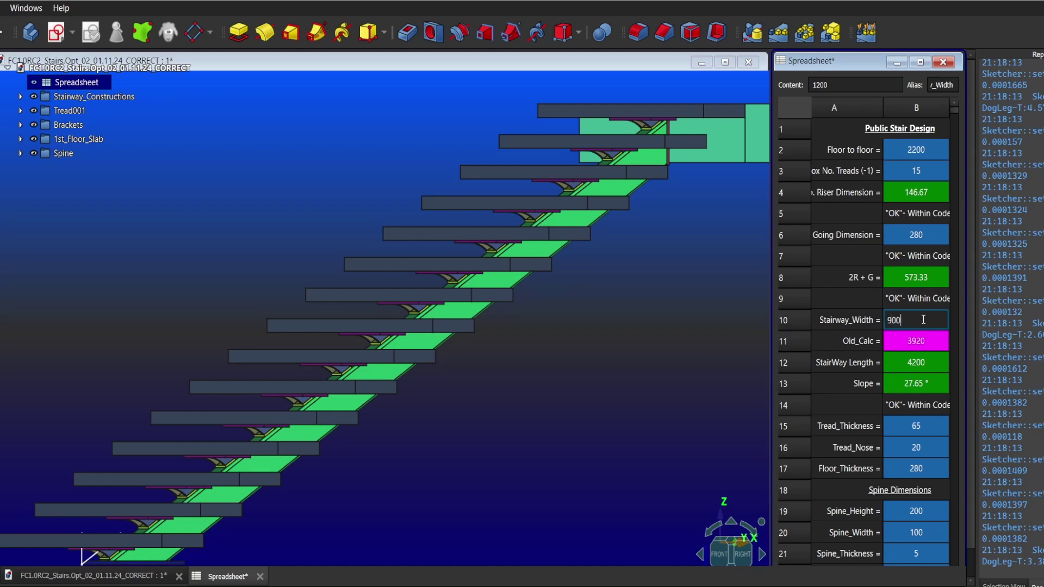
key(Return)
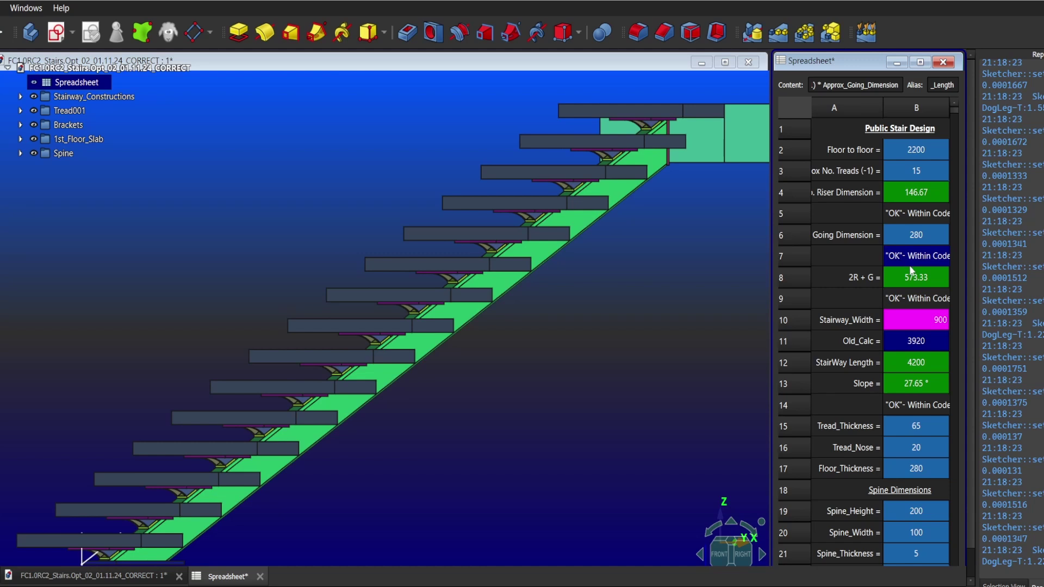
Set the stair's Going Dimension to 260 in cell B6.
click(908, 238)
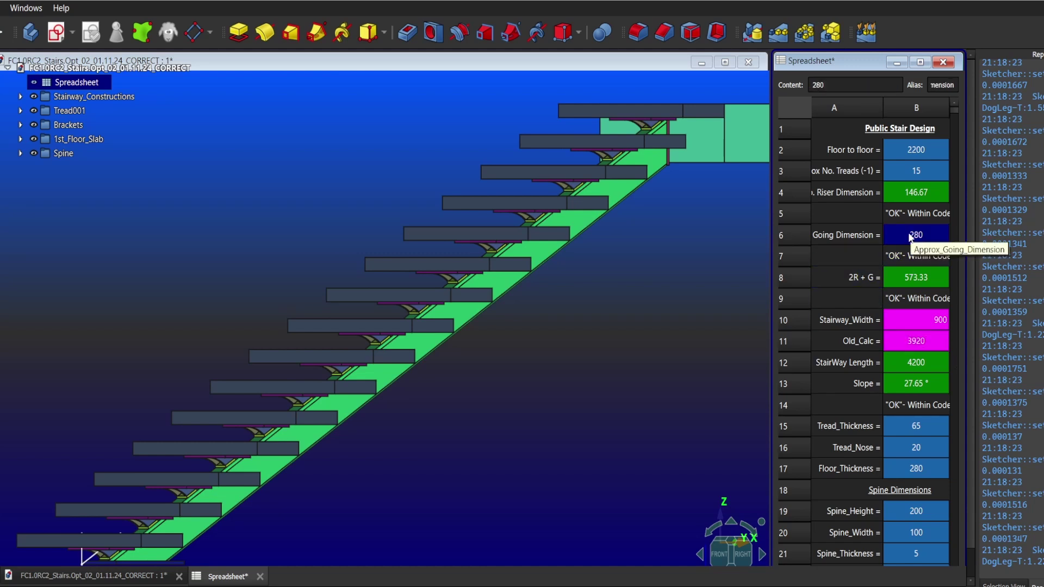
text(260)
key(Return)
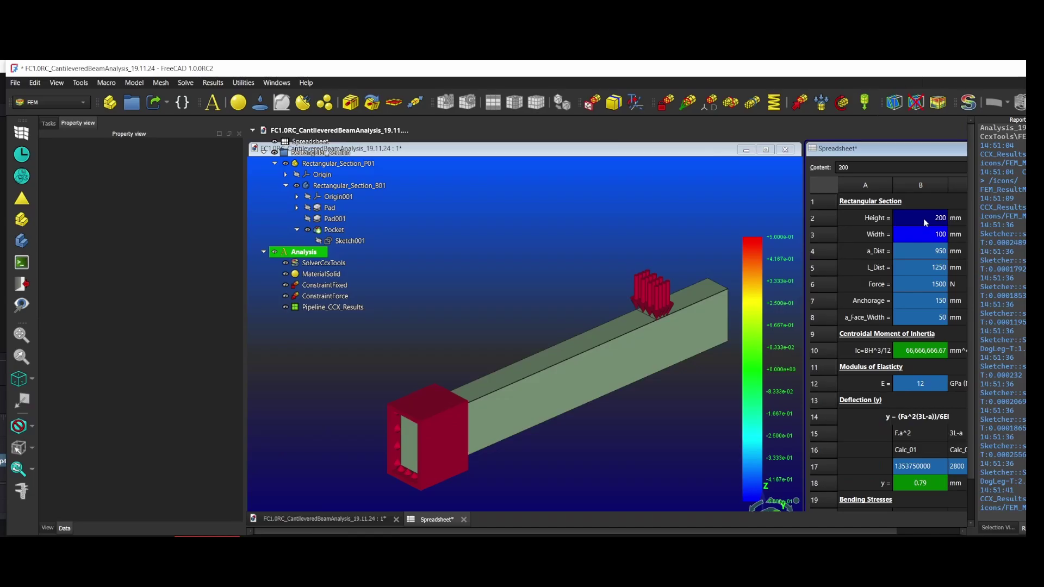
In the beam spreadsheet, set the rectangular section's Height to 50 mm and its Width to 300 mm.
text(50)
key(Return)
text(300)
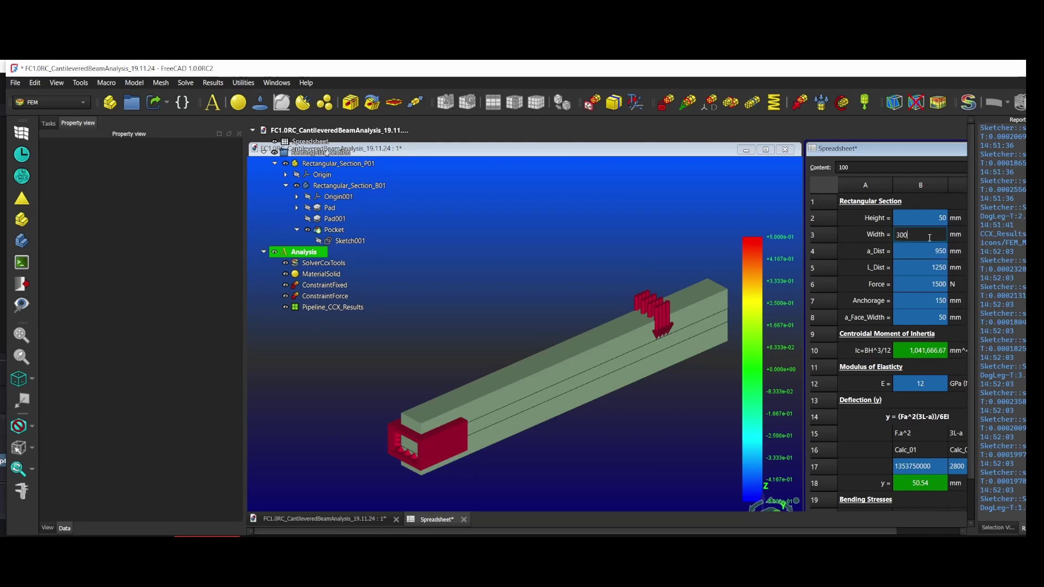
key(Return)
Delete the outdated Pipeline_CCX_Results and mesh the resized Rectangular_Section_B01 body with Gmsh, keeping the default parameters.
click(353, 307)
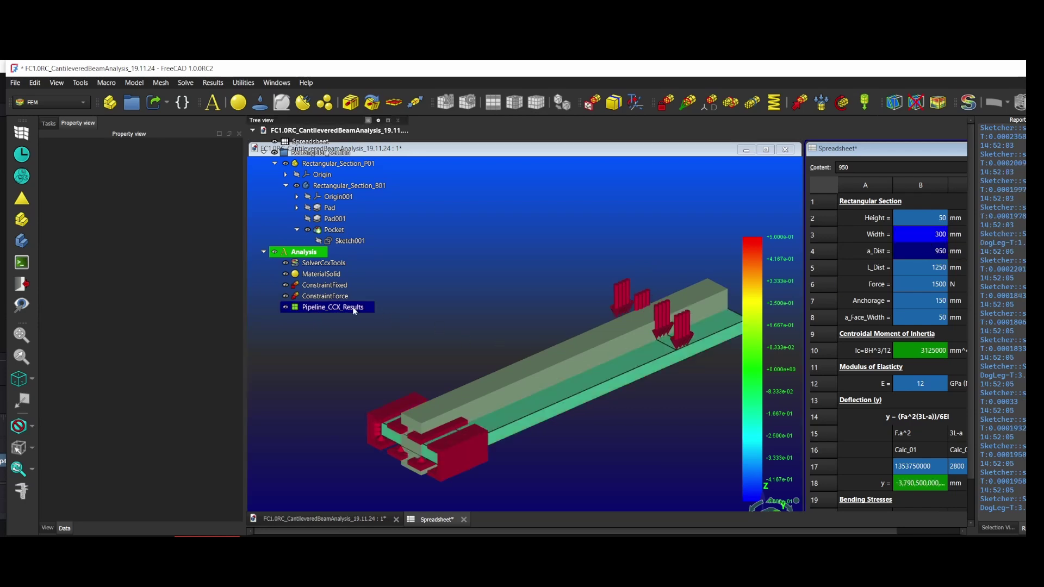
key(Delete)
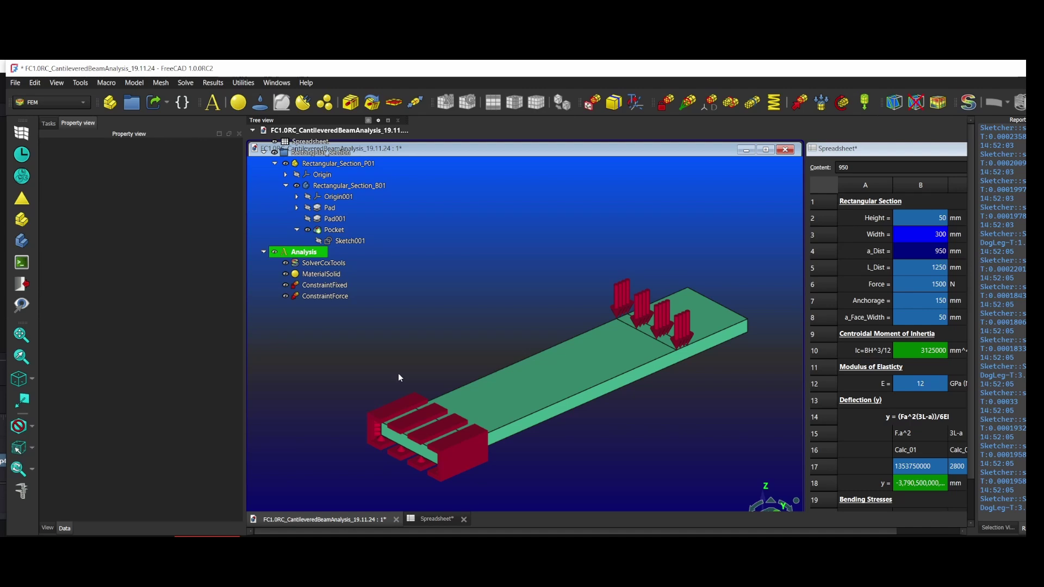
click(331, 186)
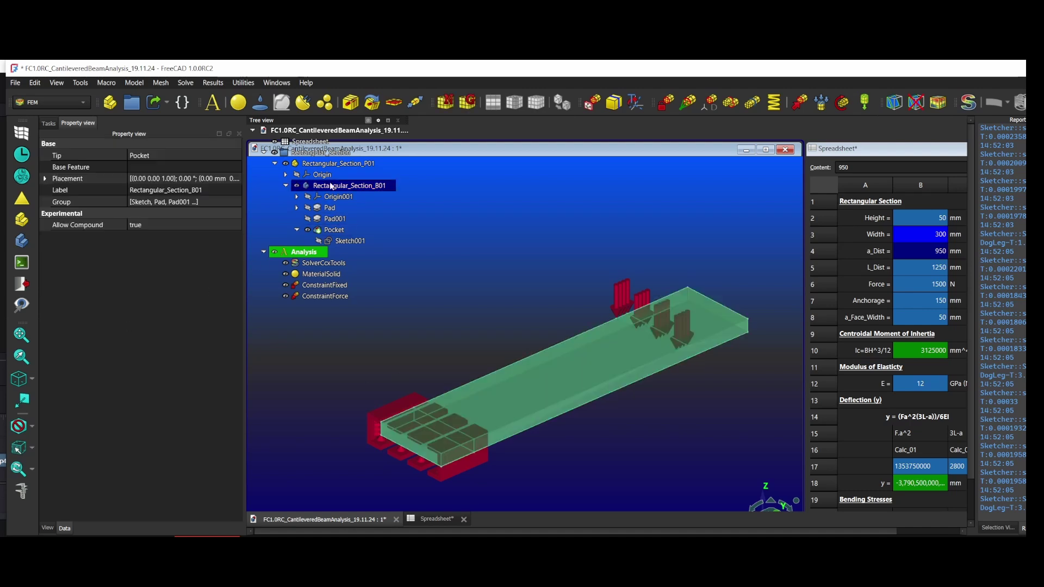
click(467, 102)
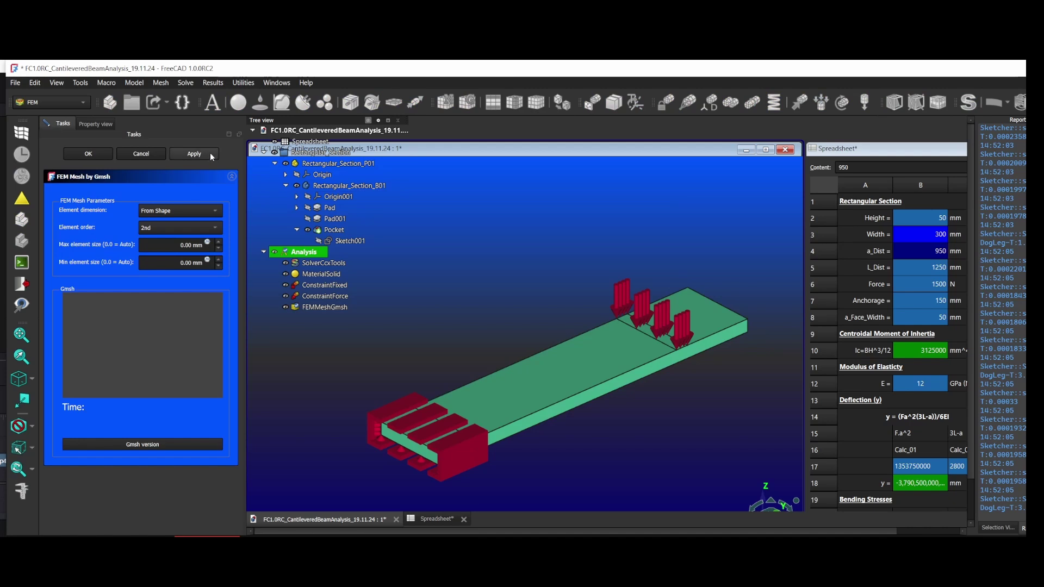
click(179, 155)
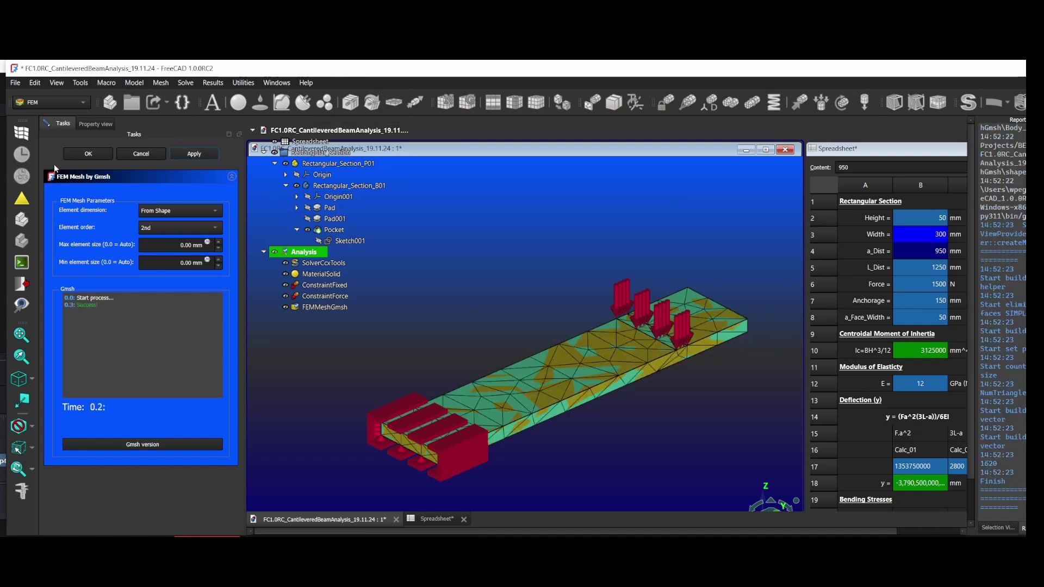
click(83, 155)
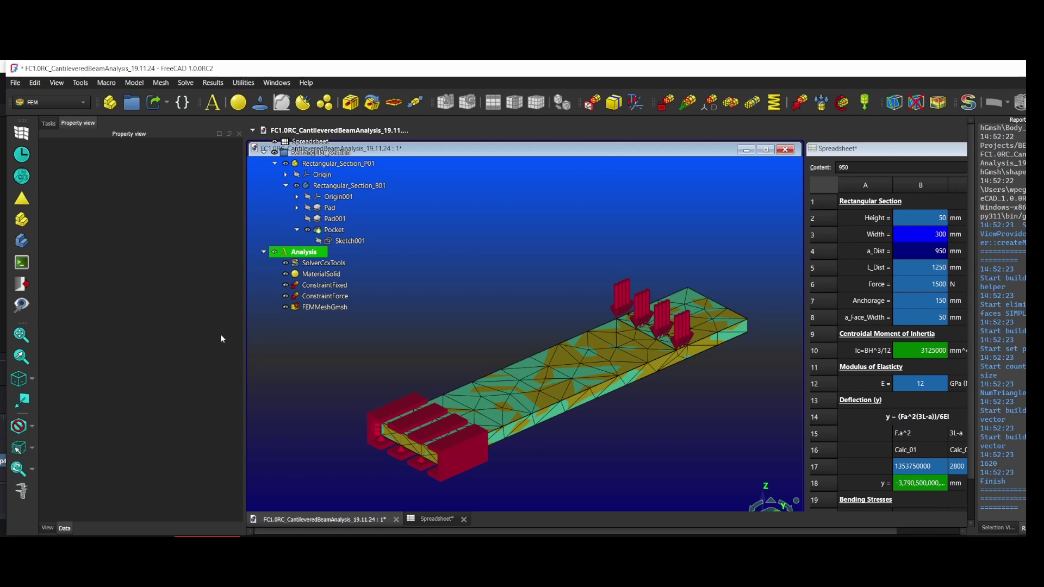
Write the static analysis input file for the flat section and solve it with CalculiX.
double_click(314, 264)
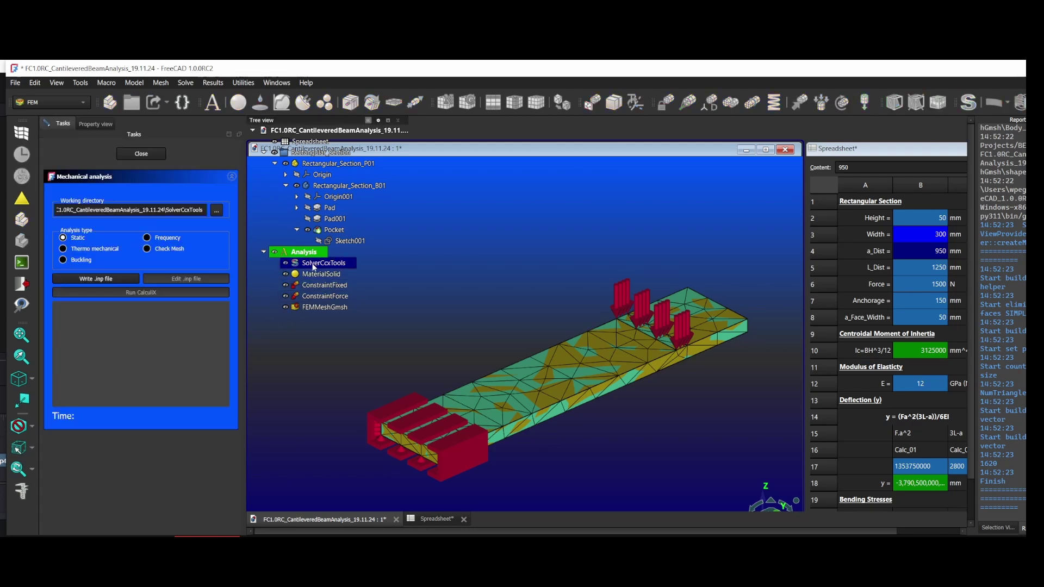
click(110, 279)
click(134, 293)
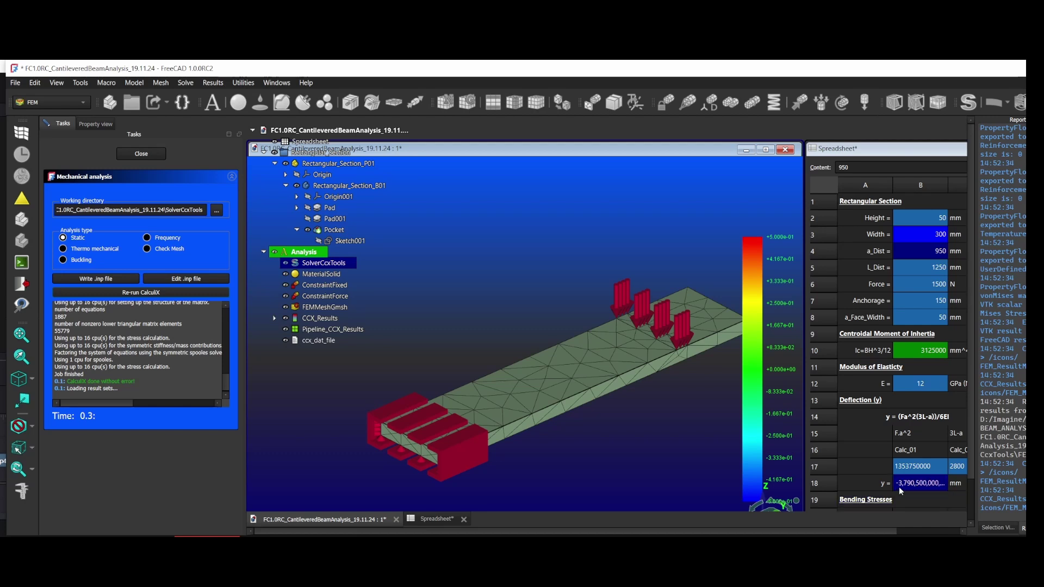
click(141, 154)
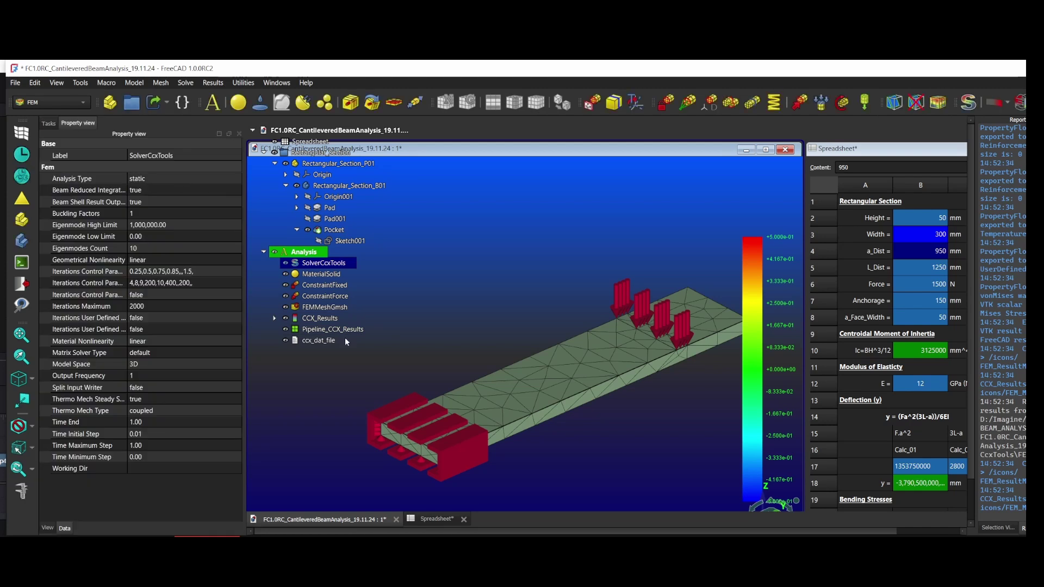
Check the displacement magnitude of the flat section in CCX_Results against the spreadsheet's deflection value.
double_click(335, 319)
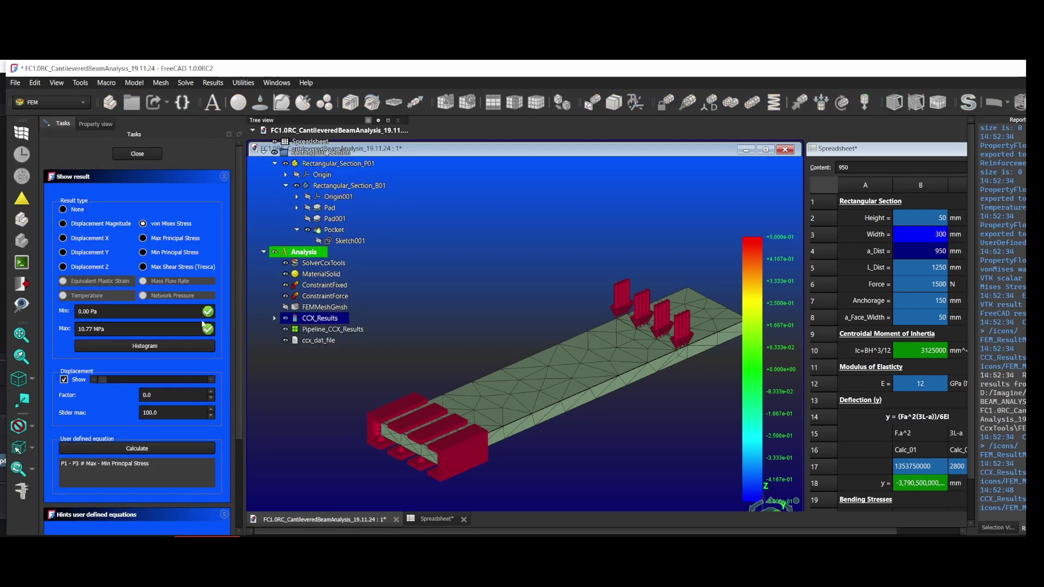
click(63, 224)
click(905, 454)
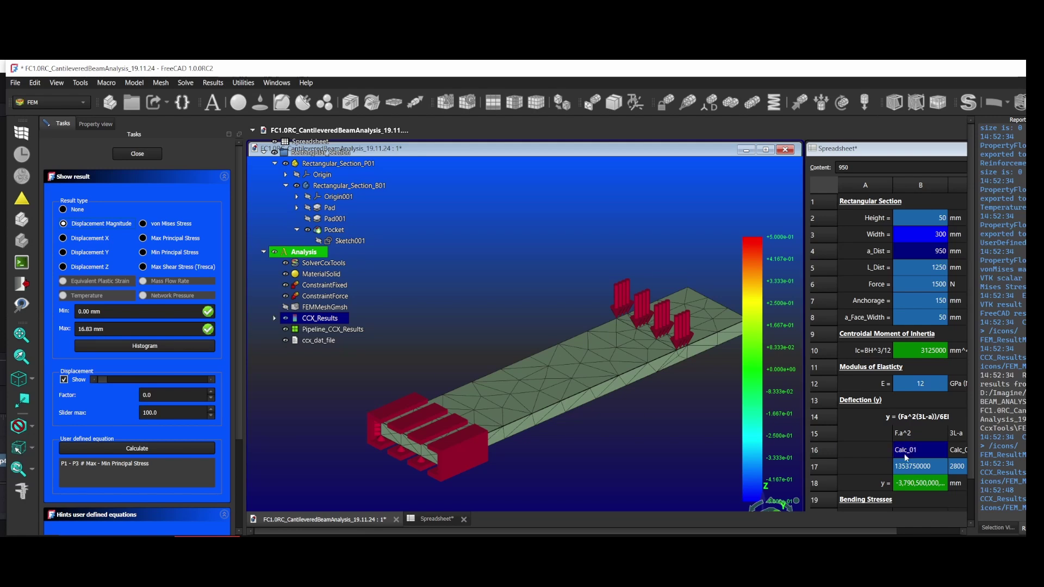
Set the section Width to 299 mm in cell B3 to recalculate the deflection.
click(920, 235)
text(299)
key(Return)
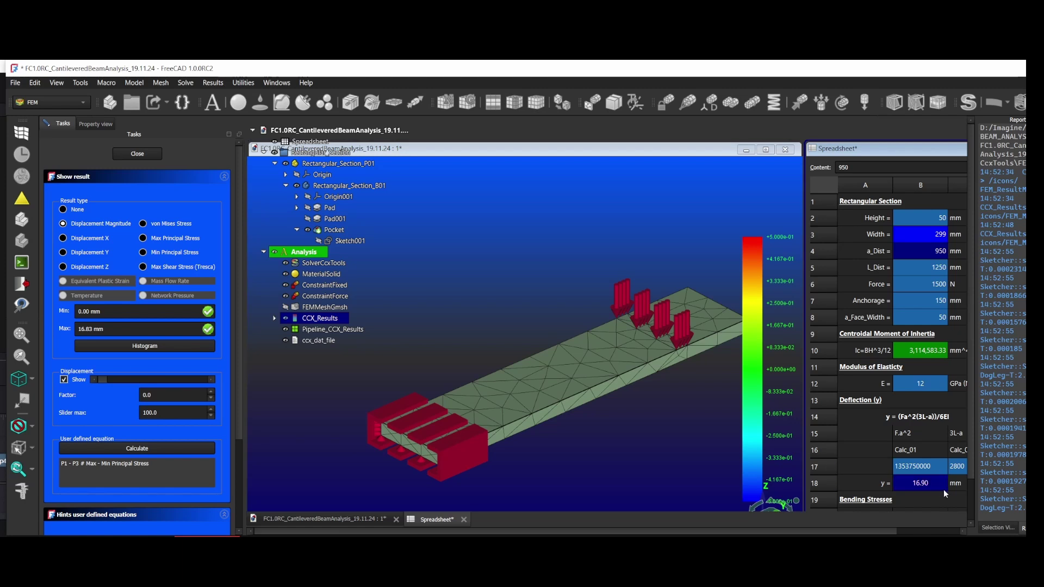
Compare the von Mises stress in CCX_Results with the spreadsheet's combined stress value and close the results.
scroll(868, 373, down, 4)
scroll(869, 374, down, 1)
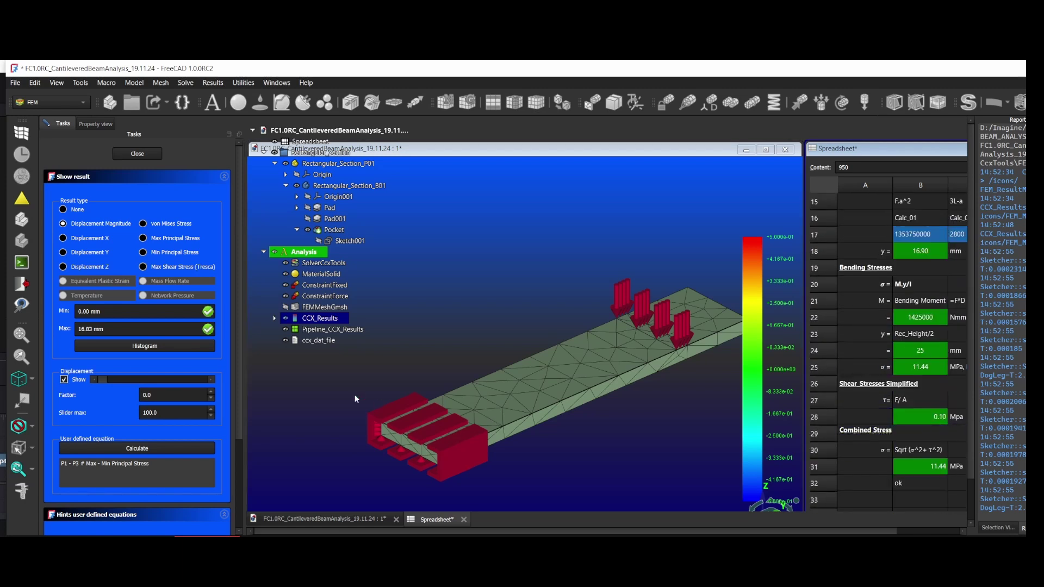
click(144, 224)
click(923, 471)
click(150, 153)
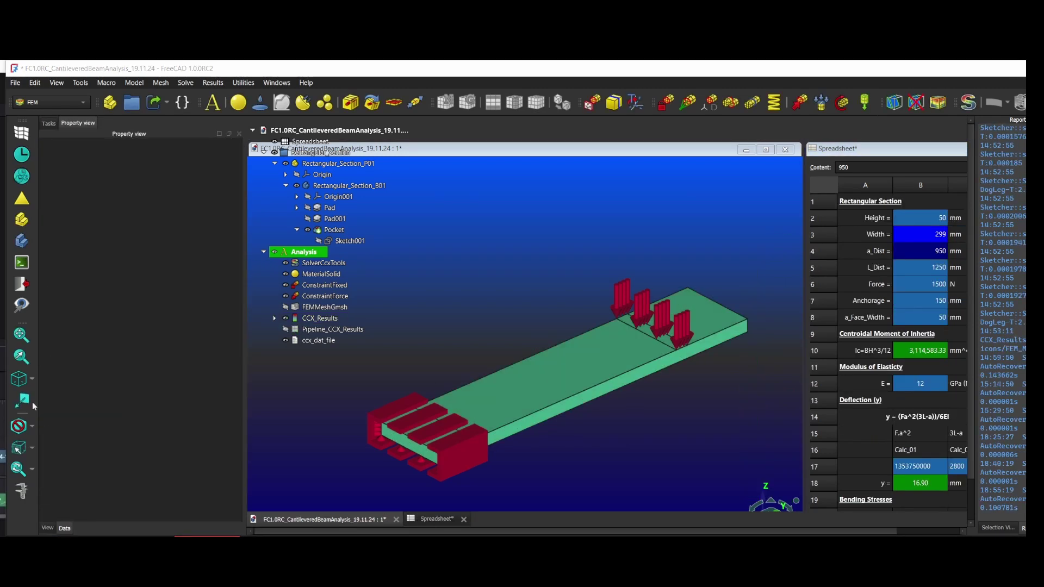
Reopen CCX_Results to view the von Mises stress distribution on the flat section, and close the results.
click(287, 319)
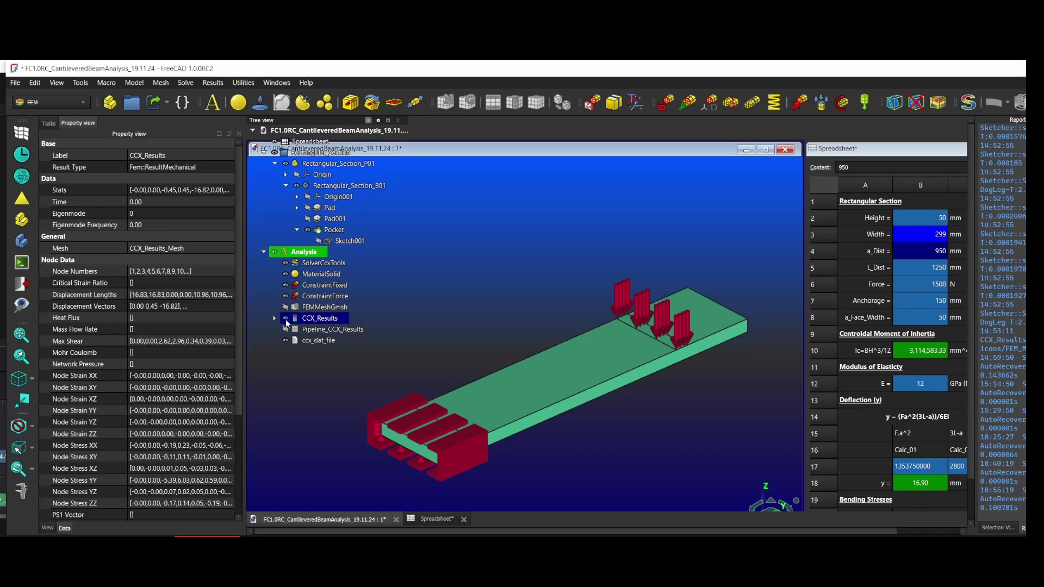
click(463, 305)
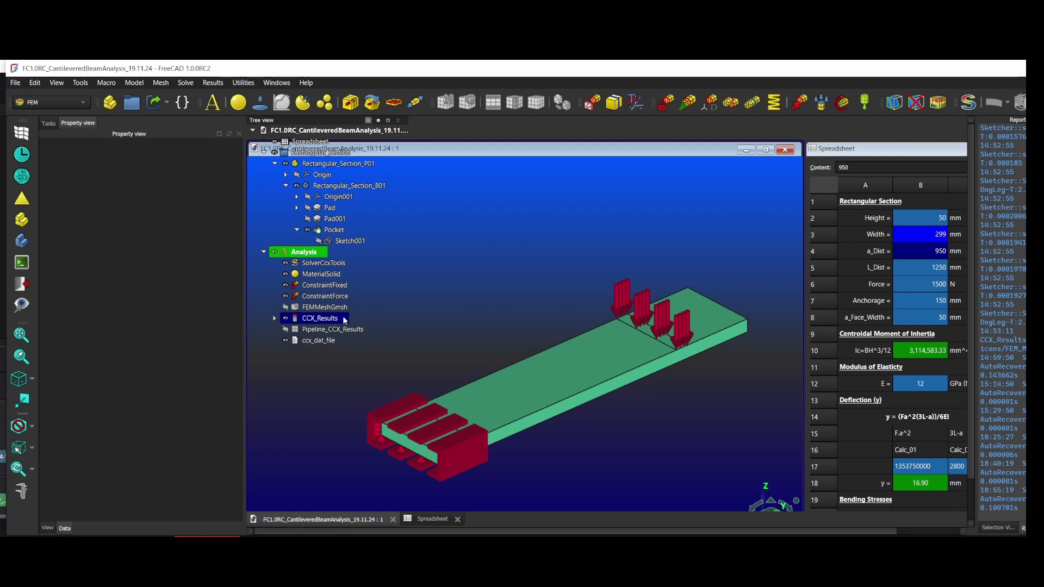
click(285, 319)
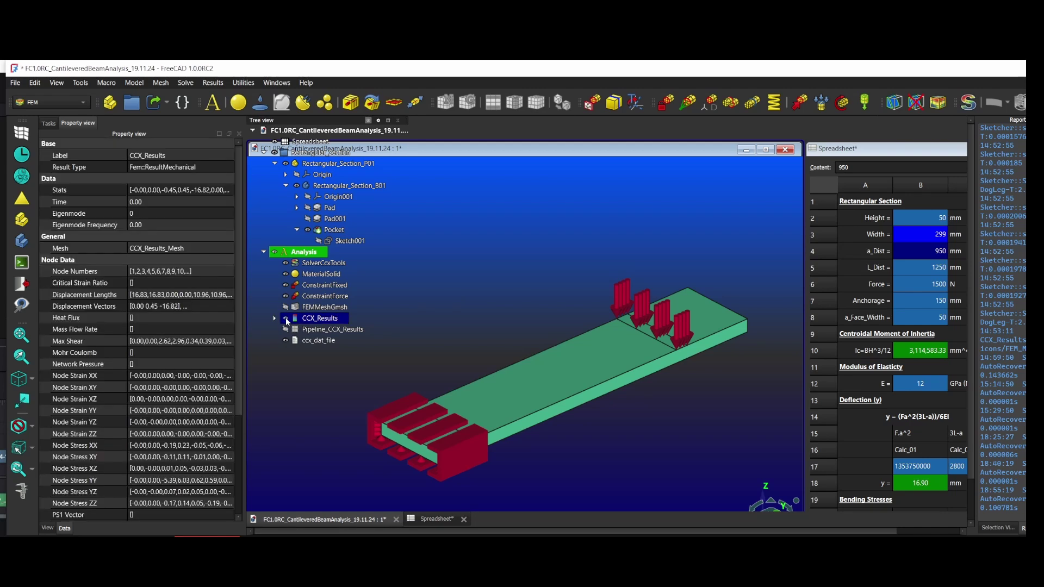
double_click(285, 317)
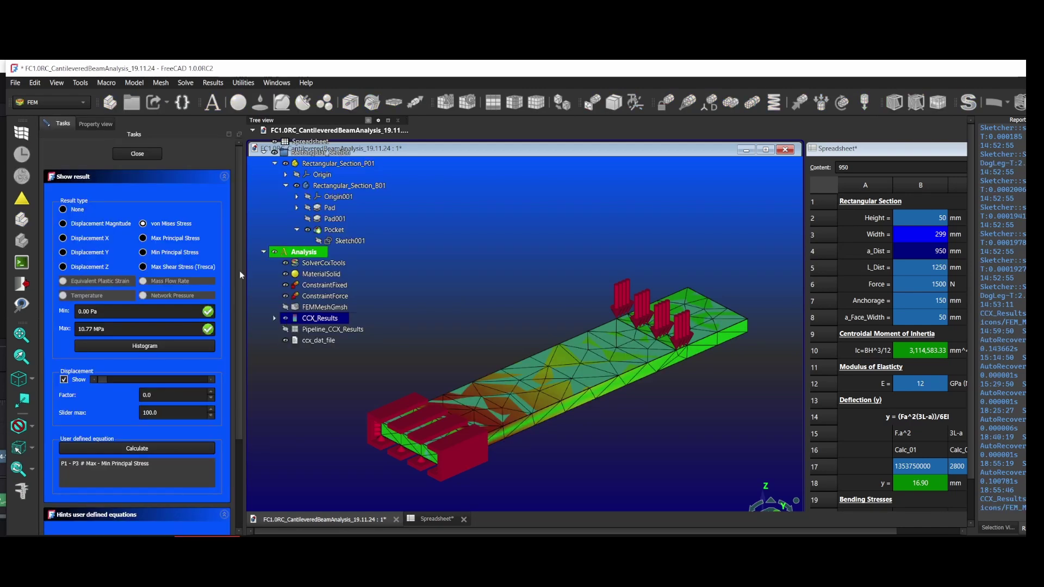
click(124, 154)
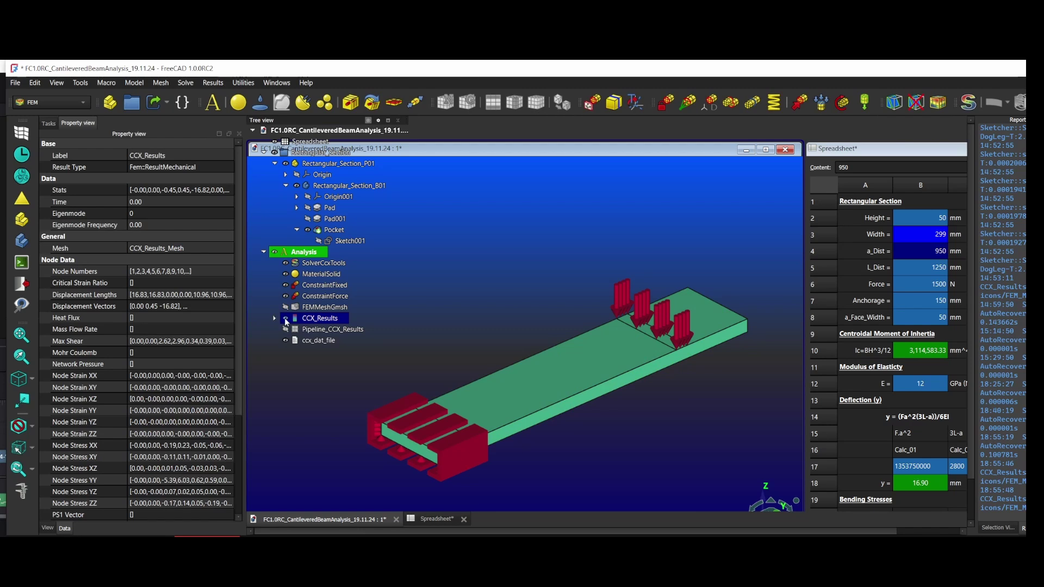
click(598, 299)
Move the load along the beam by trying a_Dist at 1200 mm and setting it to 780 mm in cell B4.
click(918, 268)
click(916, 253)
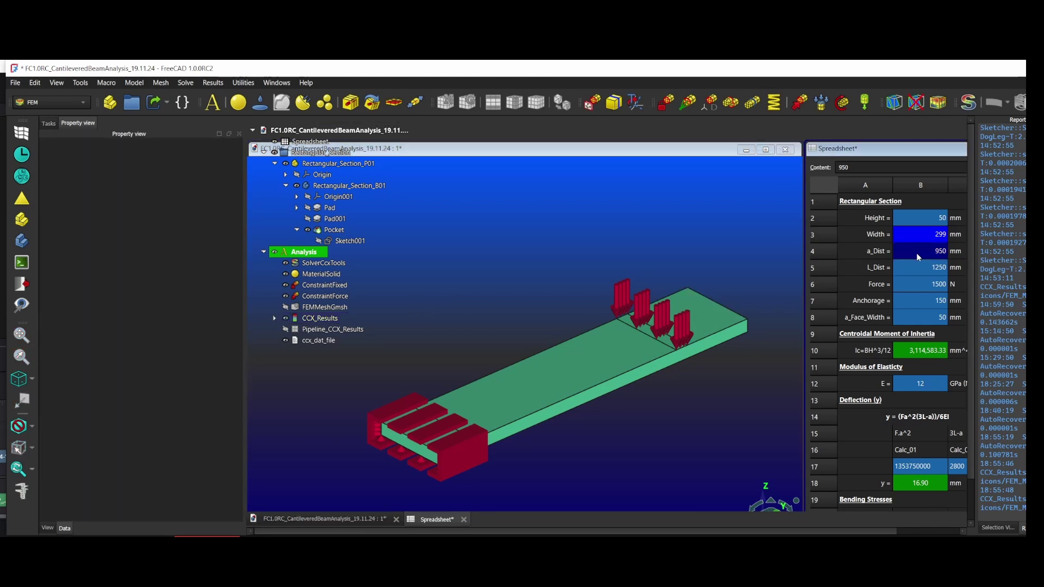
text(1200)
key(Return)
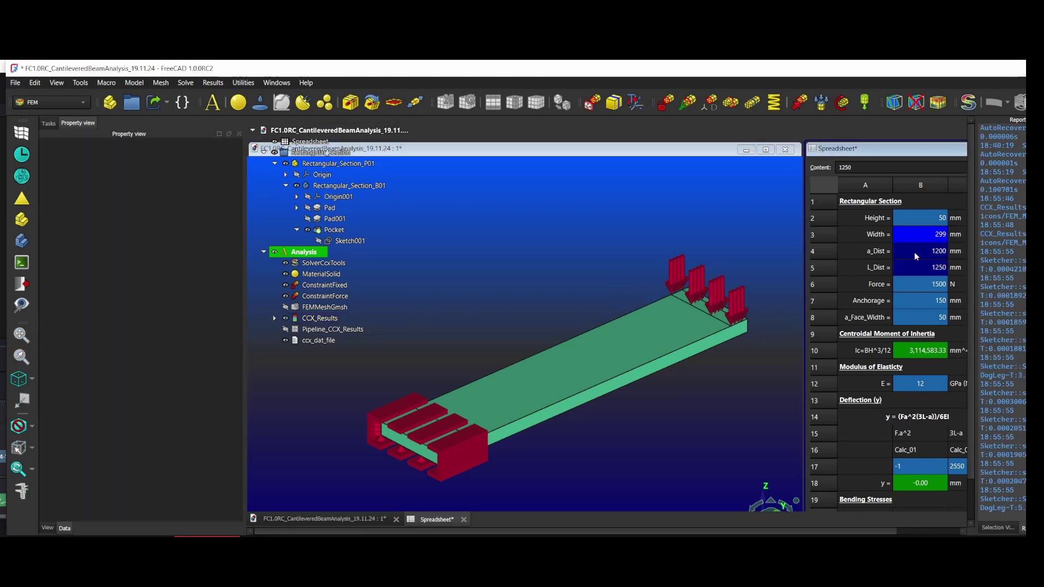
text(780)
key(Return)
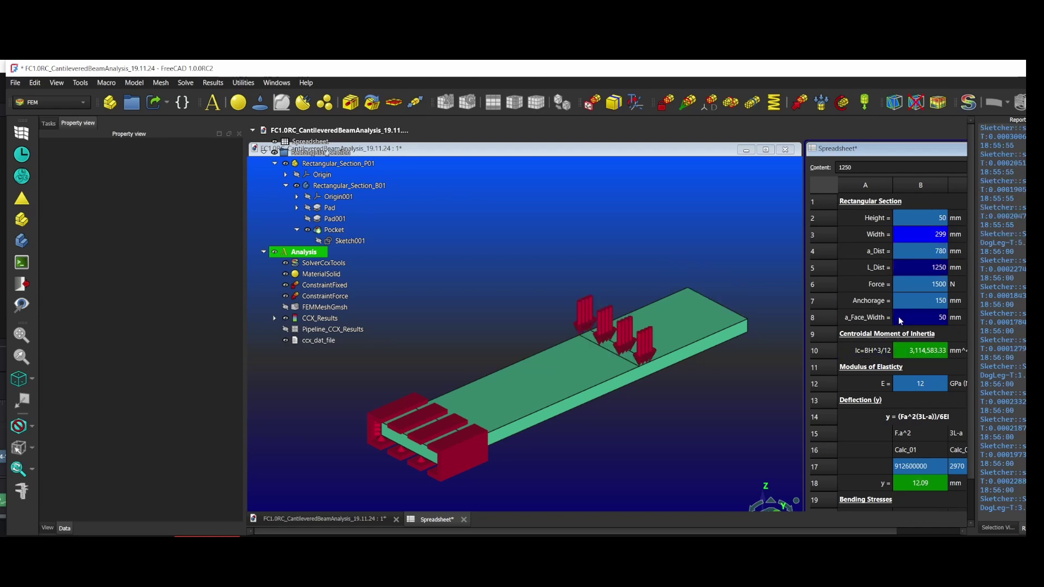
Lengthen the fixed support by setting Anchorage to 300 mm in cell B7.
click(903, 302)
text(3000)
key(BackSpace)
key(Return)
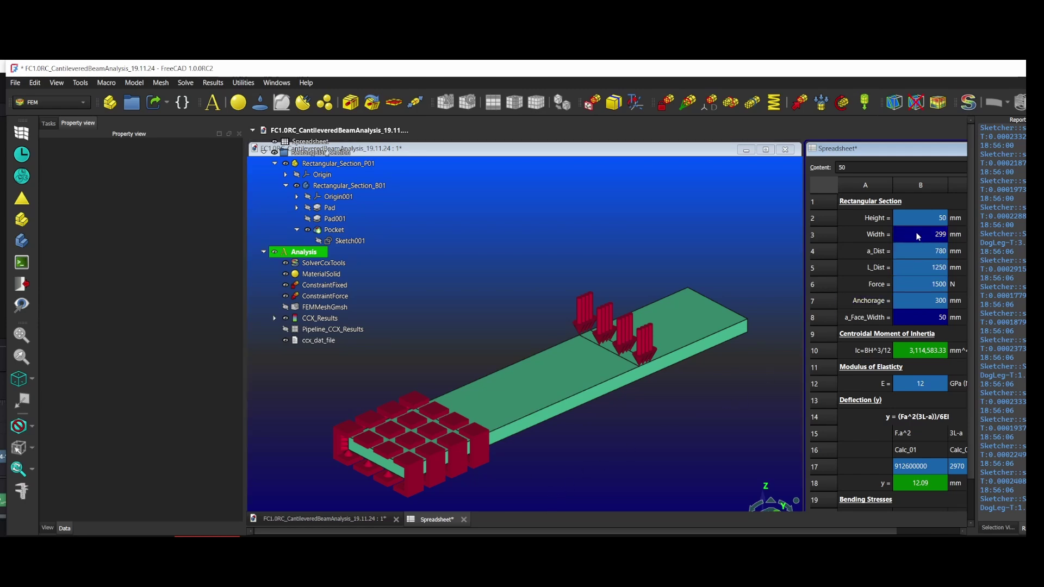
Widen the loaded face by trying a_Face_Width at 100 mm and setting it to 200 mm in cell B8.
text(100)
key(Return)
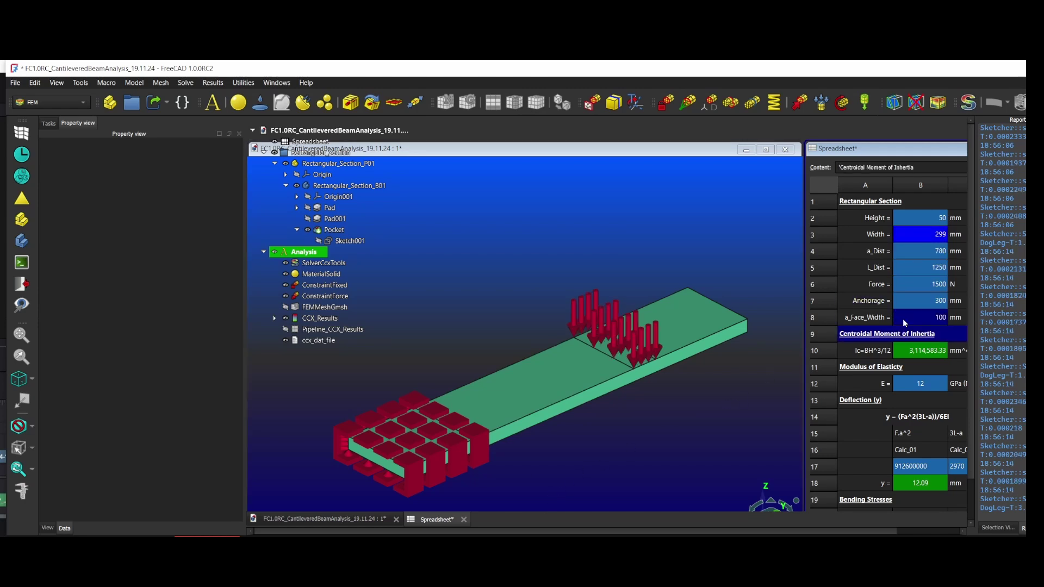
text(200)
key(Return)
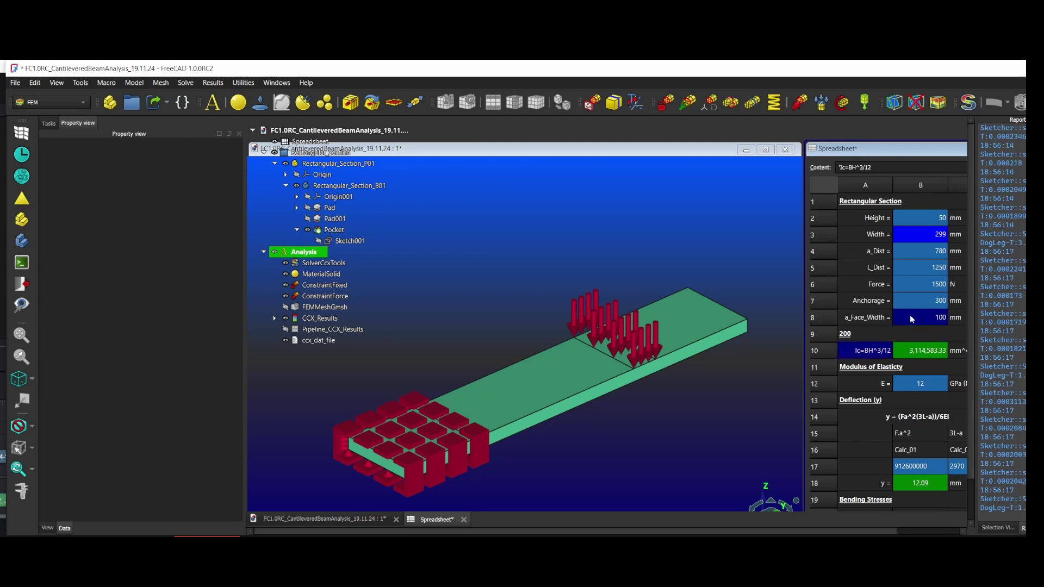
click(918, 318)
text(200)
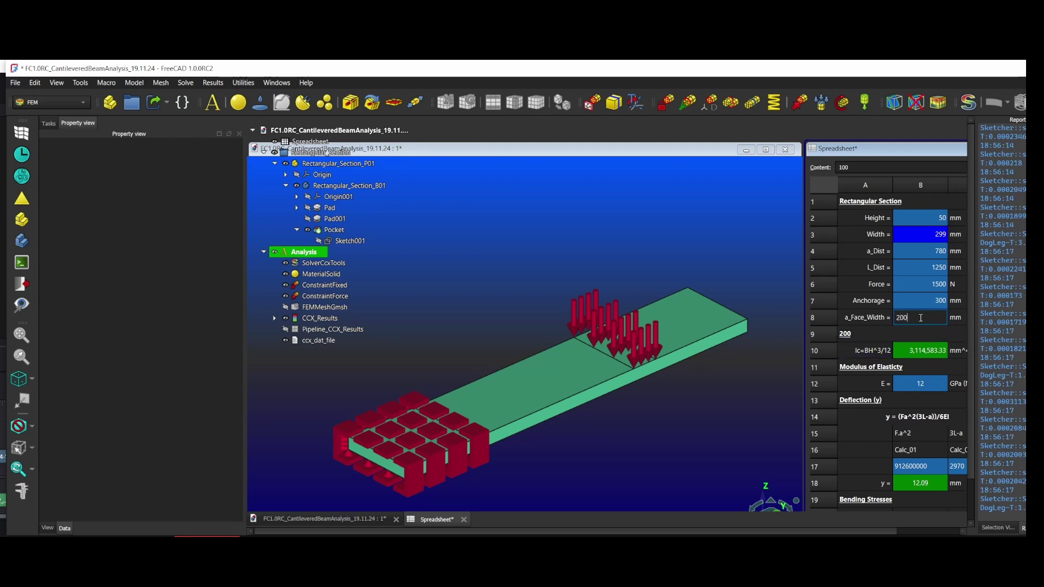
key(Return)
click(841, 208)
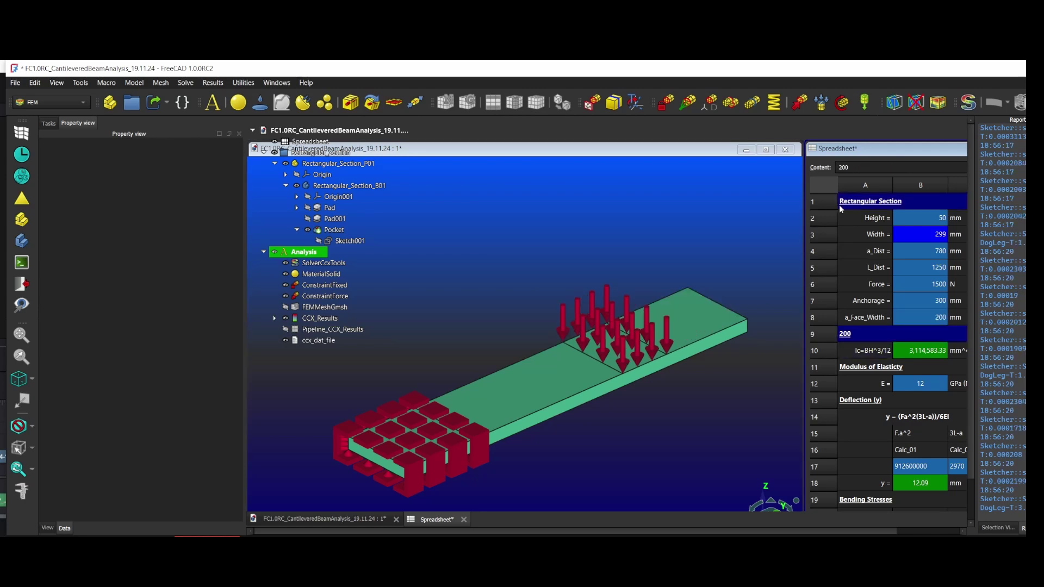